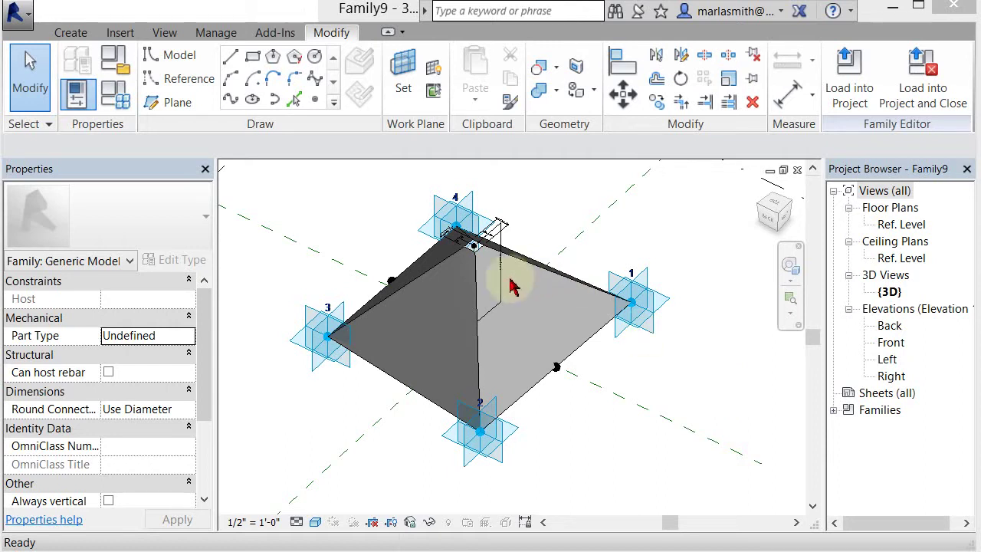
# - Select the pyramid's left triangular face to show its material property
pyautogui.click(439, 274)
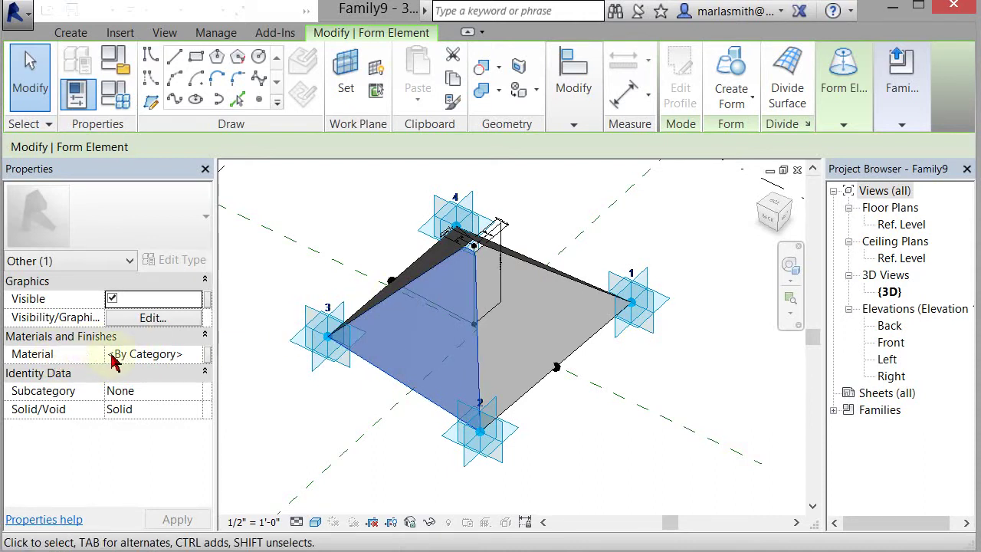
# - Associate the left face's material with a new Type parameter named 'Apeture Mat'
pyautogui.click(207, 355)
pyautogui.click(426, 401)
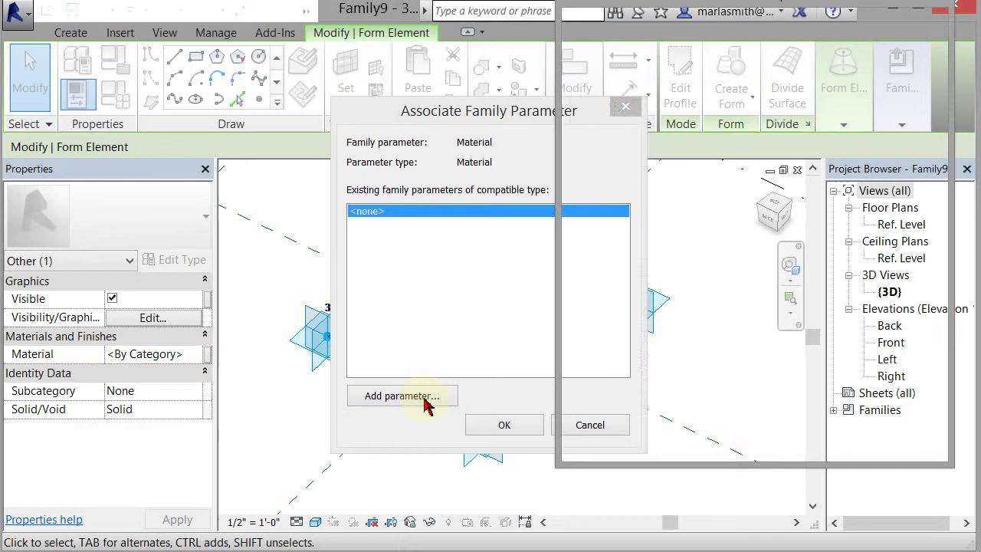
pyautogui.write('aP')
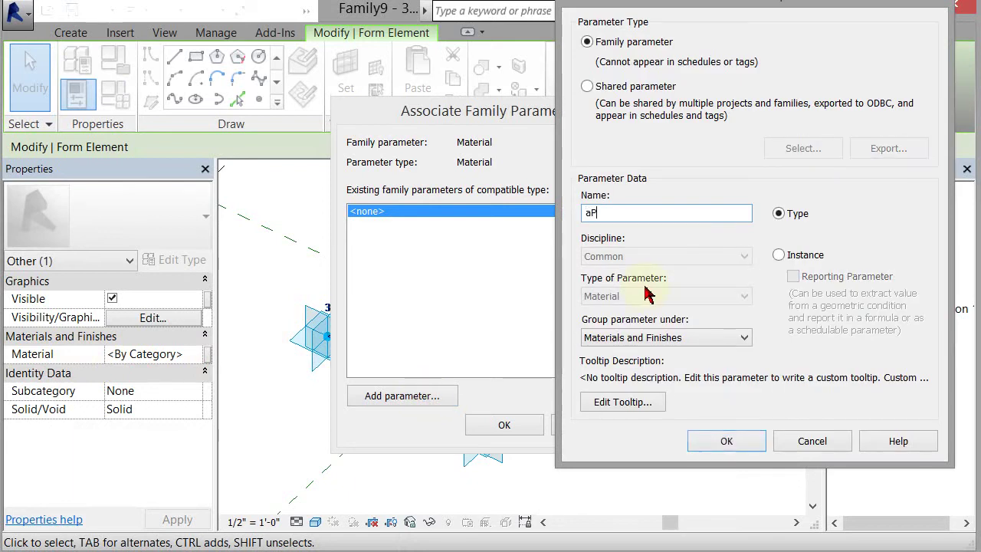
pyautogui.press('BackSpace')
pyautogui.write('Apeture Mat')
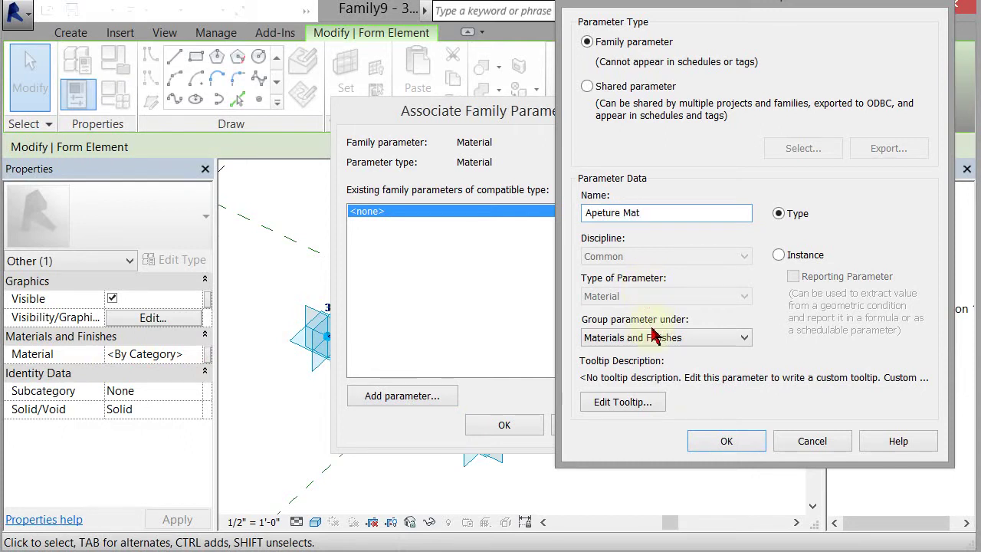
pyautogui.click(727, 445)
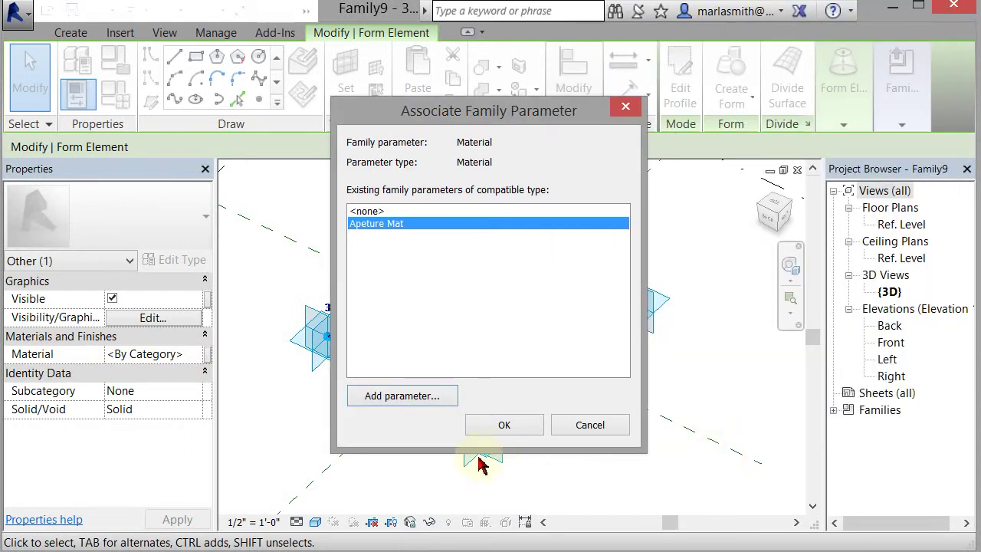
pyautogui.click(506, 425)
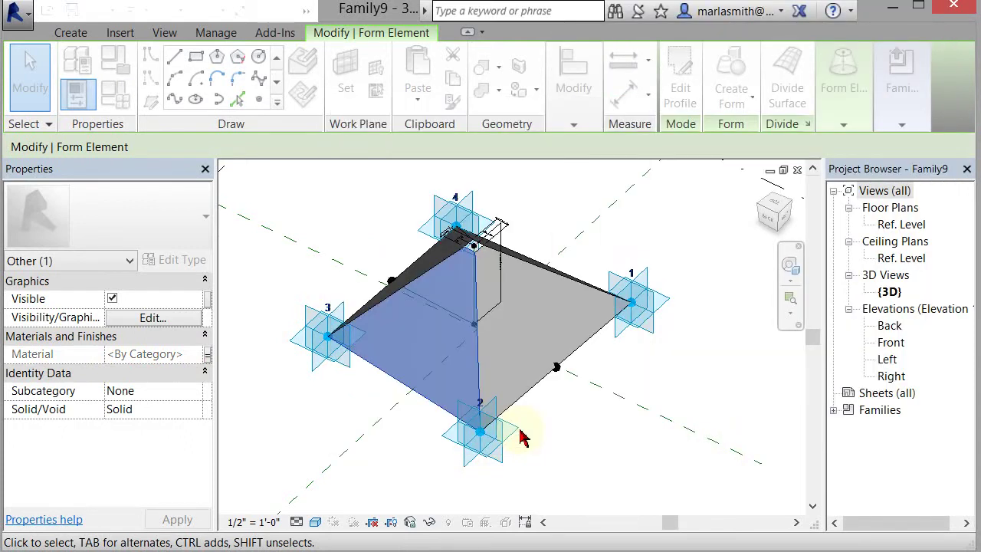
# - Set Apeture Mat to Aluminum, Anodized Bronze from the library, shaded with its render appearance
pyautogui.click(575, 447)
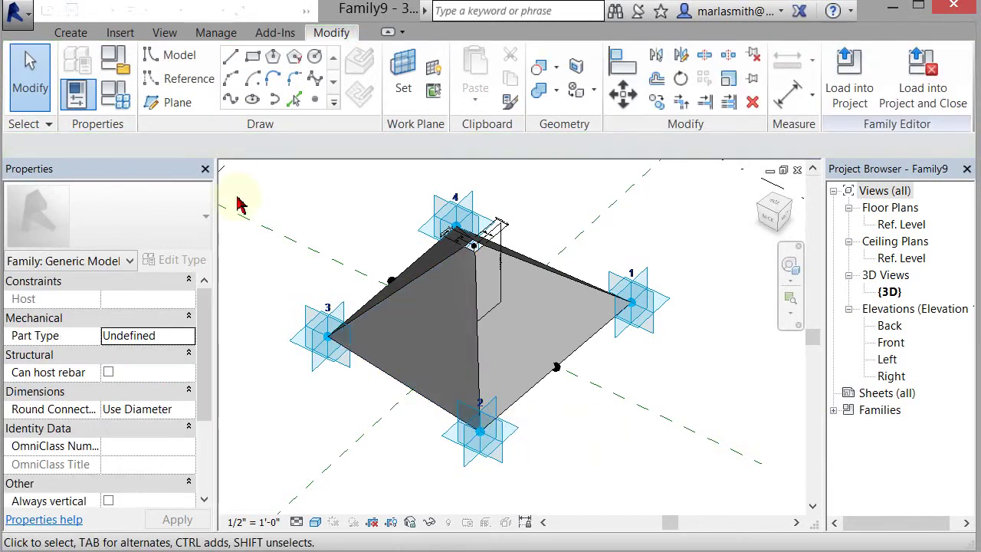
pyautogui.click(119, 99)
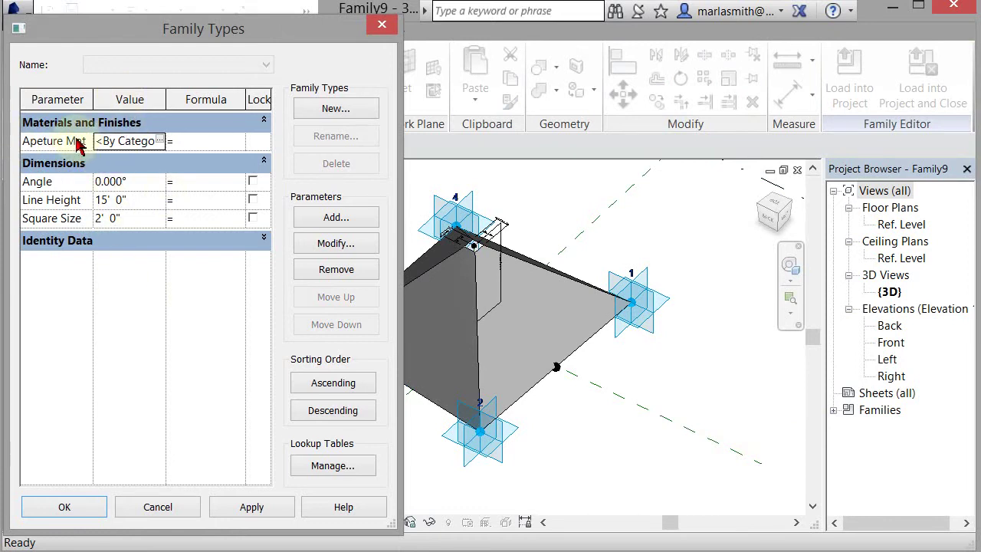
pyautogui.click(160, 141)
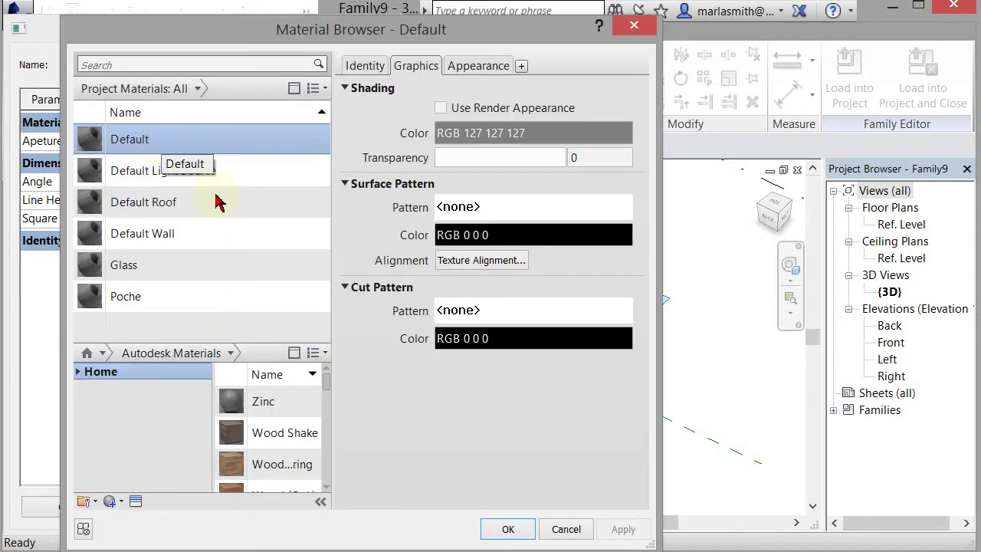
pyautogui.click(196, 65)
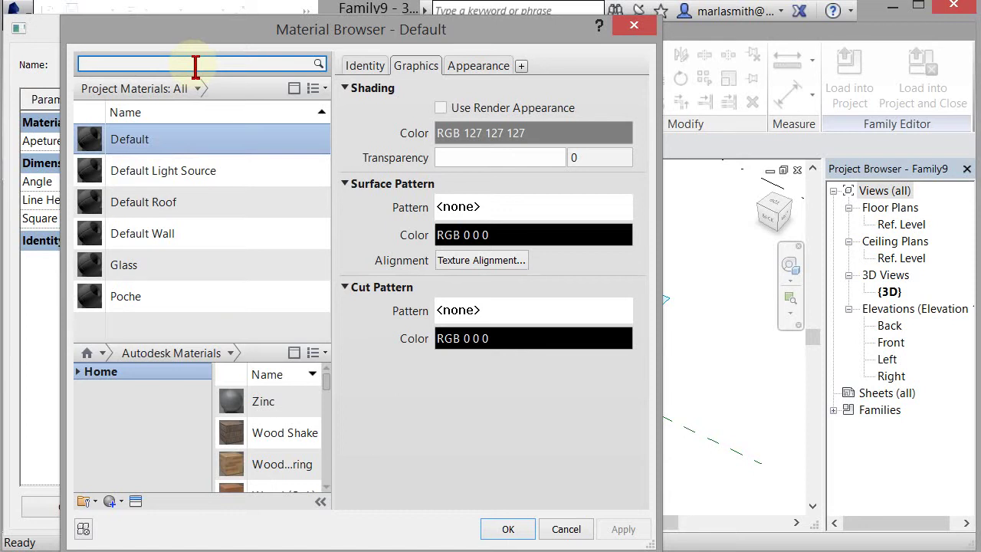
pyautogui.write('Aluminum')
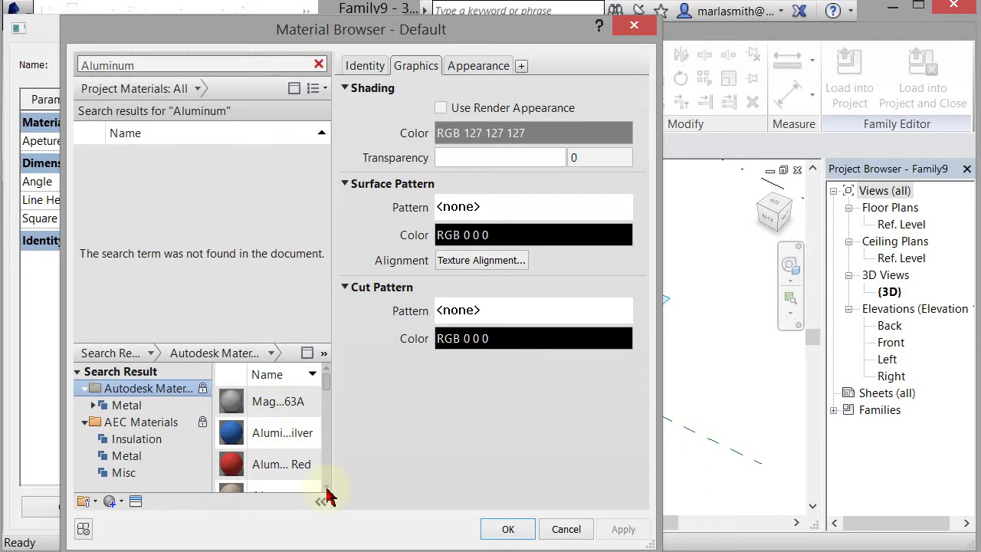
pyautogui.scroll(-1, 291, 466)
pyautogui.click(269, 474)
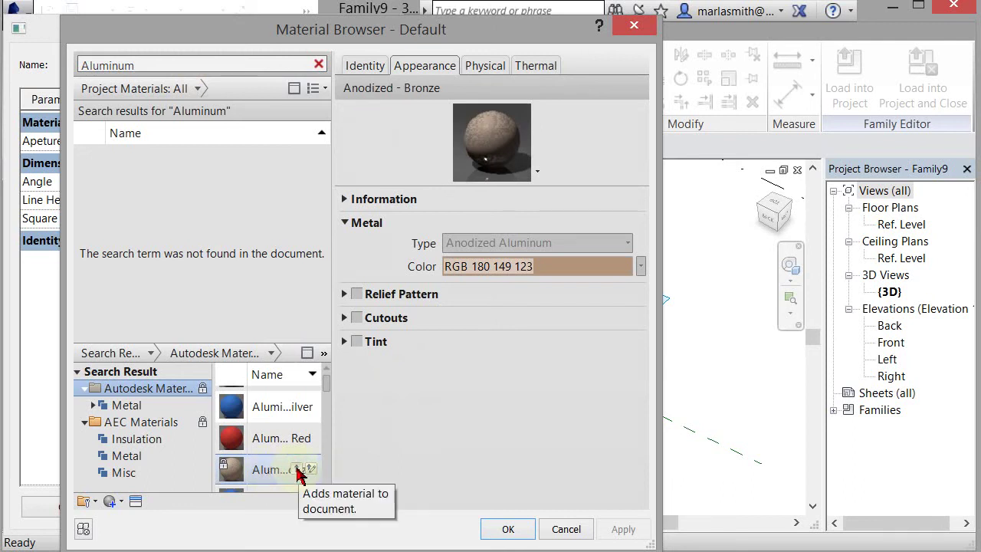
pyautogui.click(297, 469)
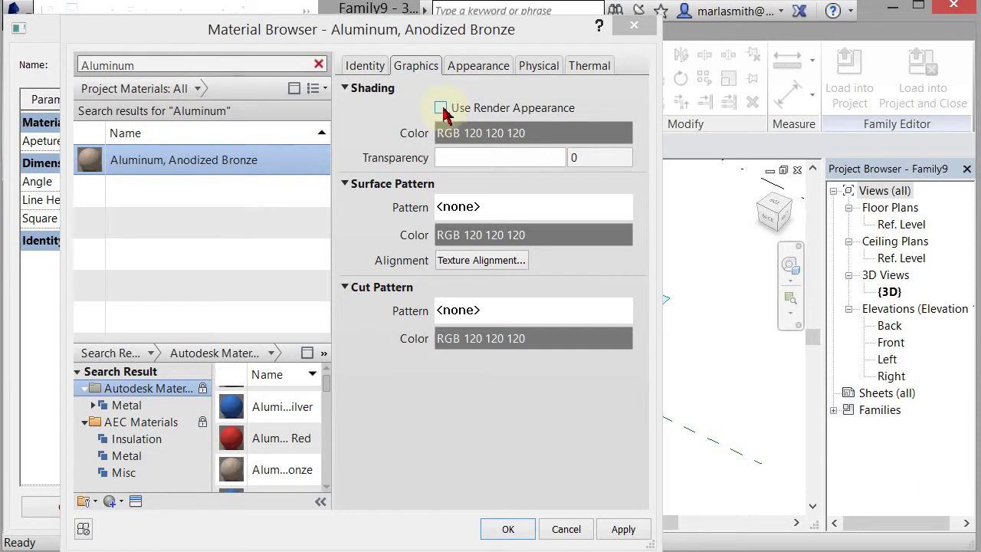
pyautogui.click(441, 109)
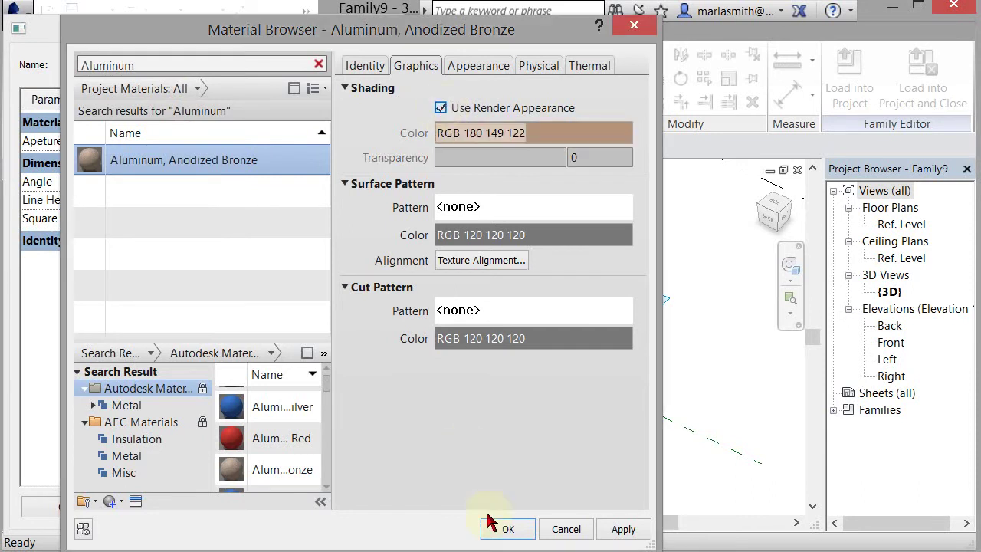
pyautogui.click(507, 531)
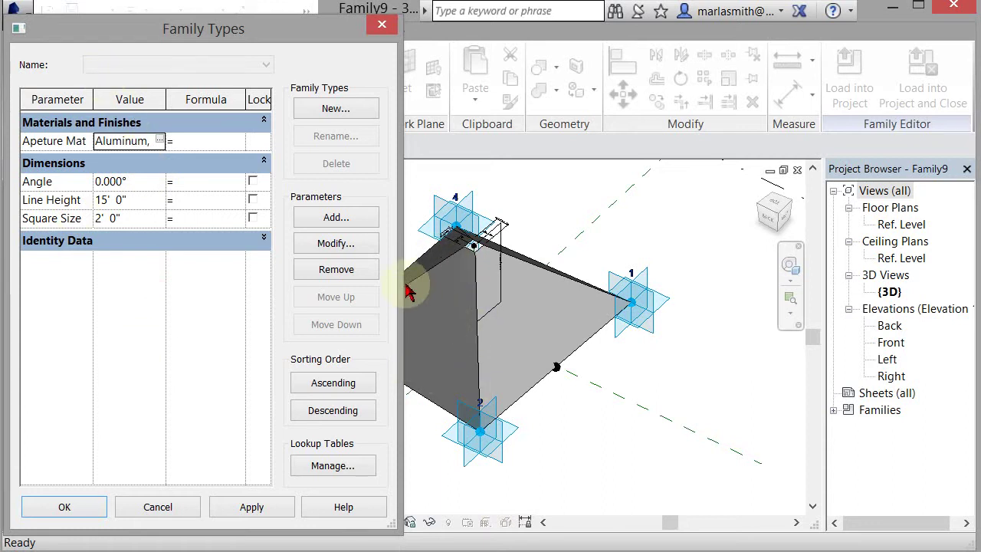
# - Create two new family types named '0 15 2' and '20 10 4'
pyautogui.click(334, 110)
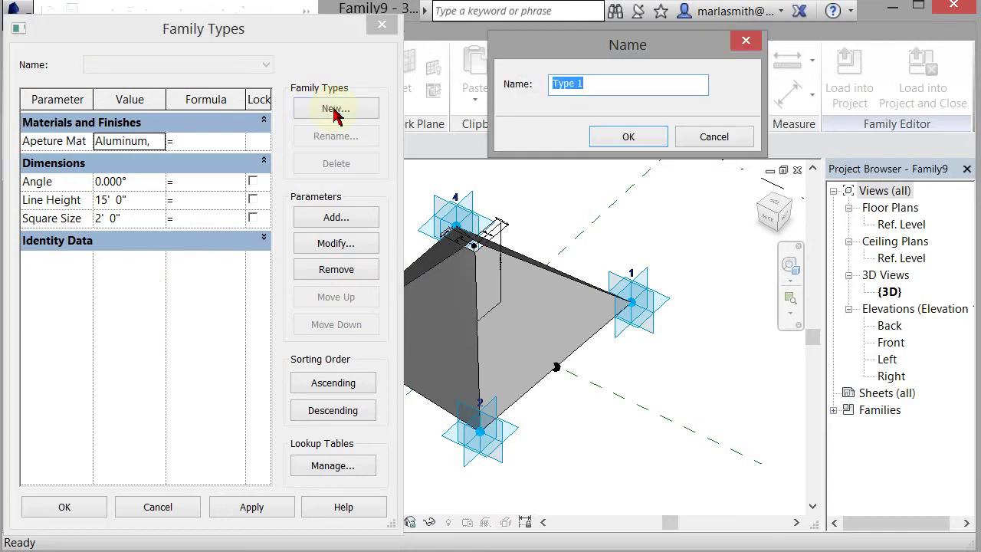
pyautogui.write('0 15 2')
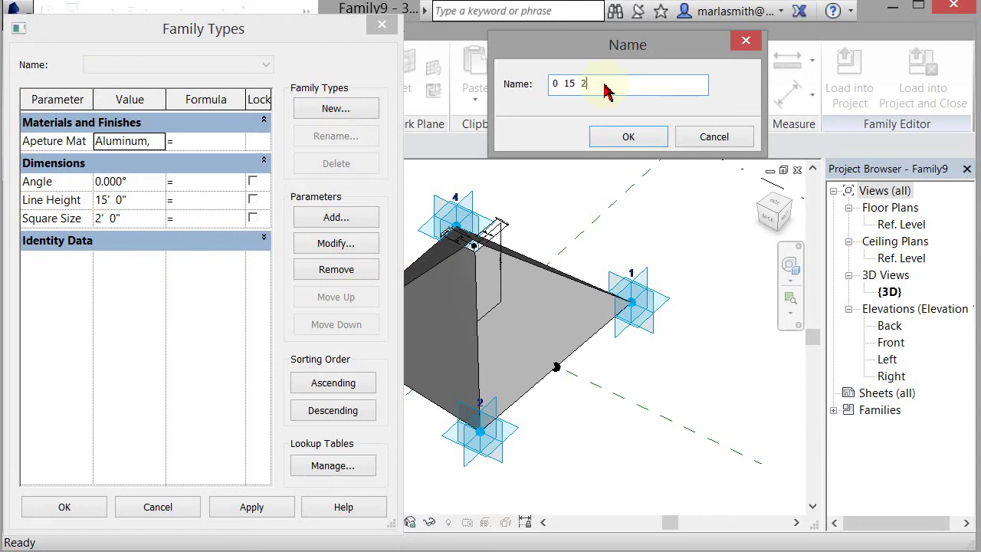
pyautogui.click(630, 135)
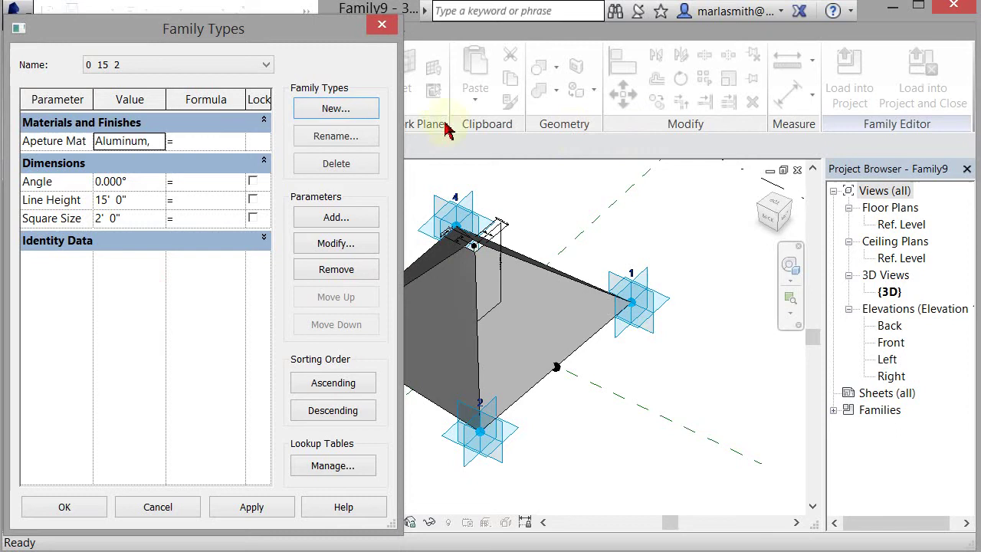
pyautogui.click(337, 109)
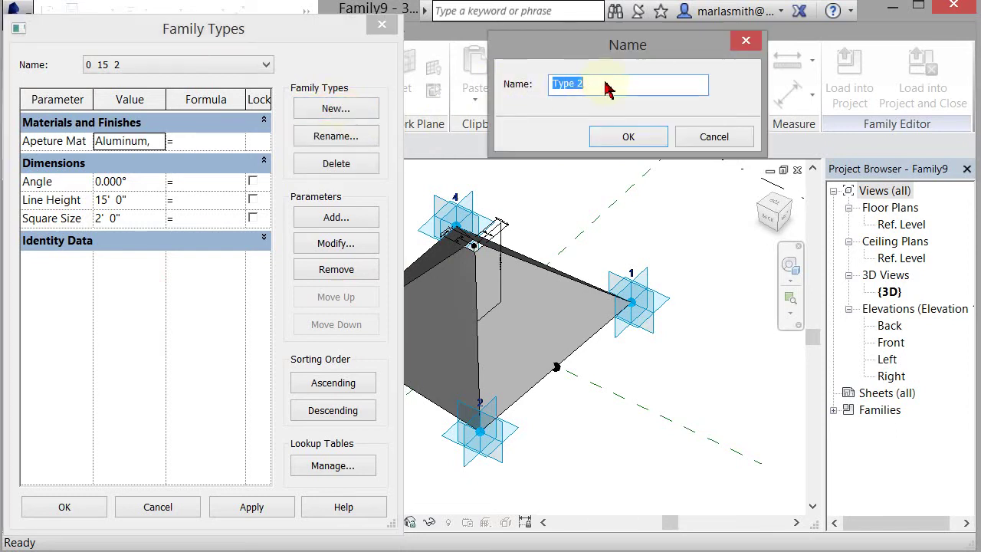
pyautogui.write('20  10')
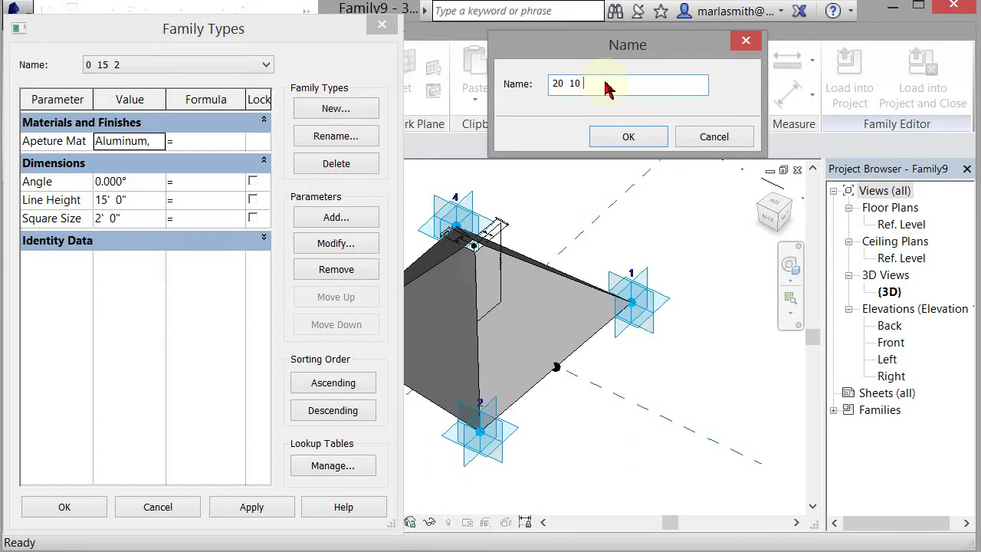
pyautogui.write('  4')
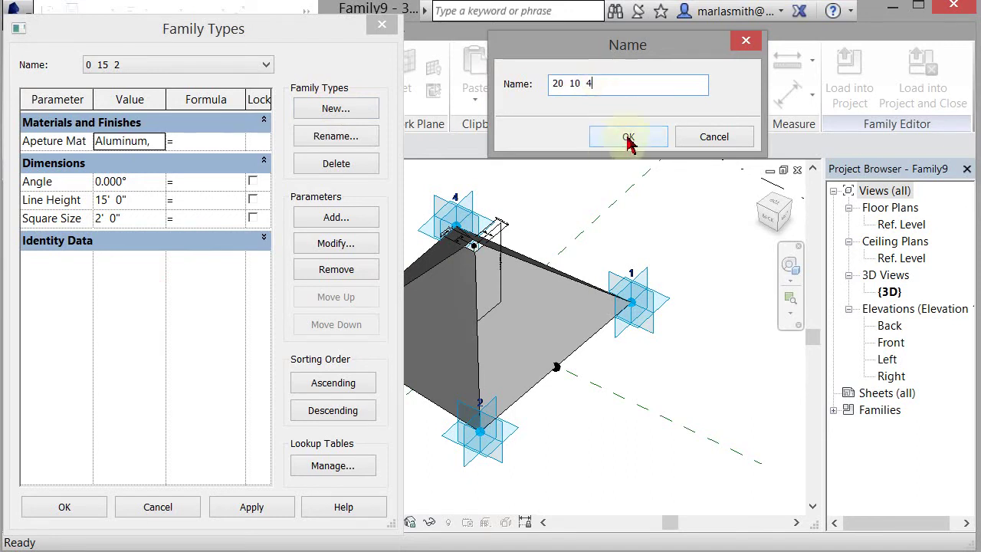
pyautogui.click(629, 136)
# - Give type 20 10 4 Angle 20°, Line Height 10' and Square Size 4', then apply
pyautogui.click(149, 190)
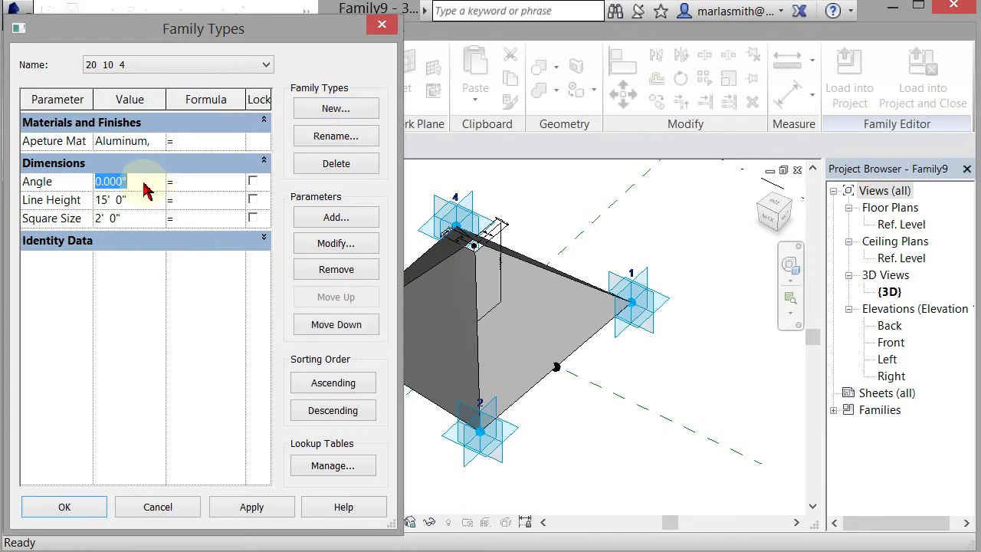
pyautogui.write('20')
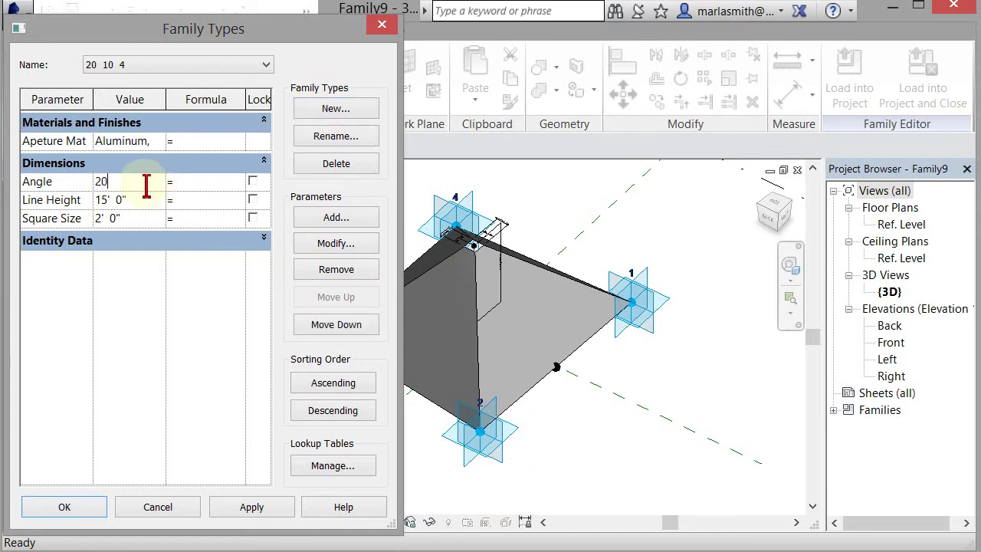
pyautogui.click(149, 199)
pyautogui.write('1')
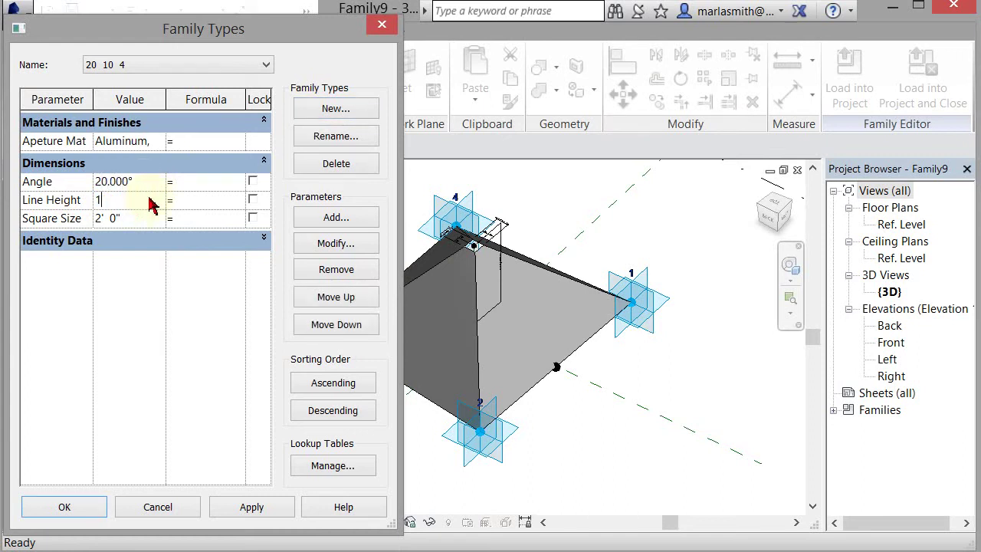
pyautogui.write('0')
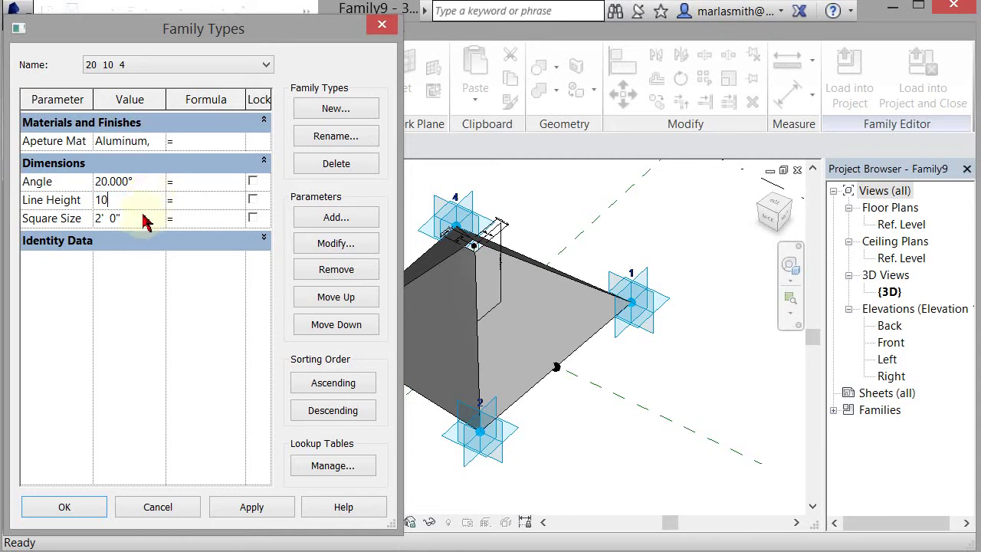
pyautogui.click(146, 219)
pyautogui.write('4')
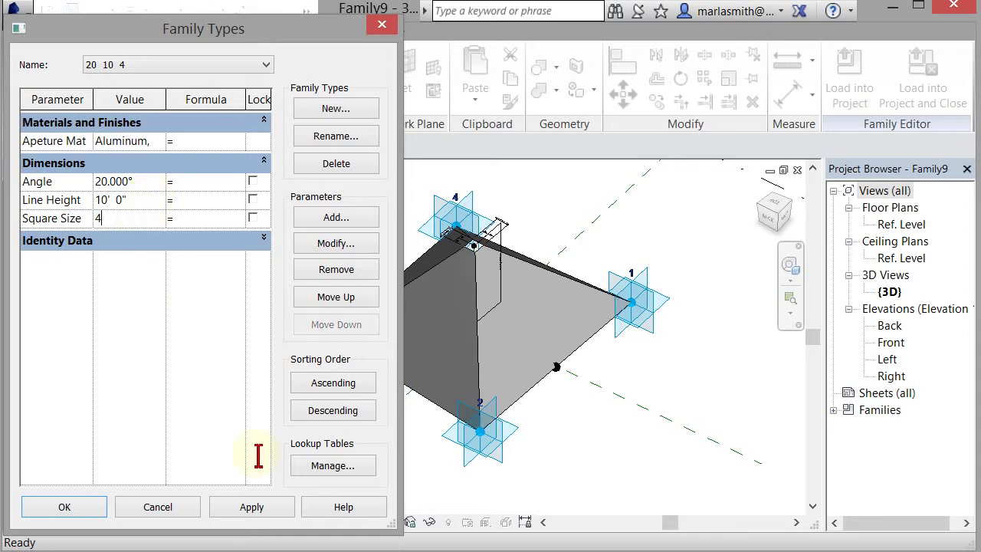
pyautogui.click(264, 516)
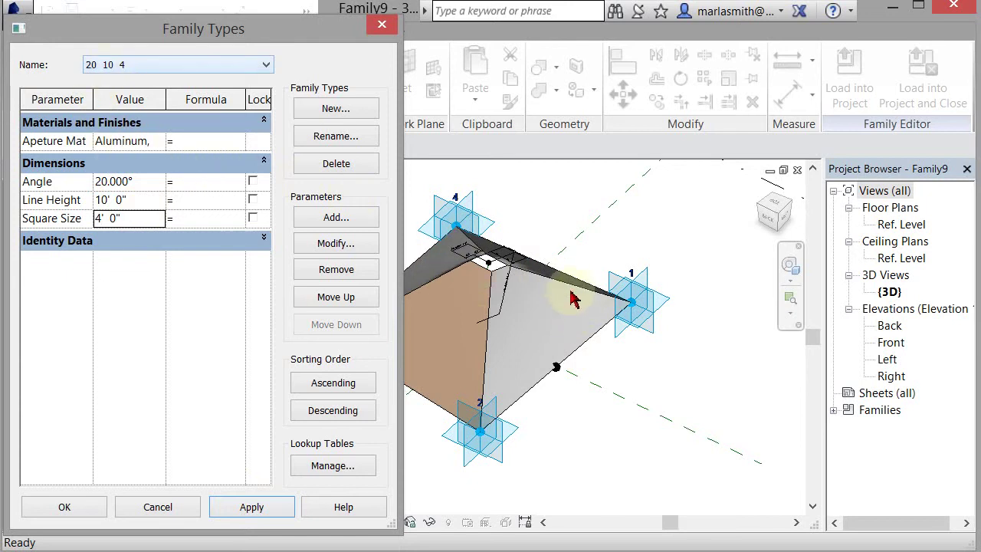
# - Close Family Types and associate the selected pyramid faces' material with Apeture Mat
pyautogui.click(80, 509)
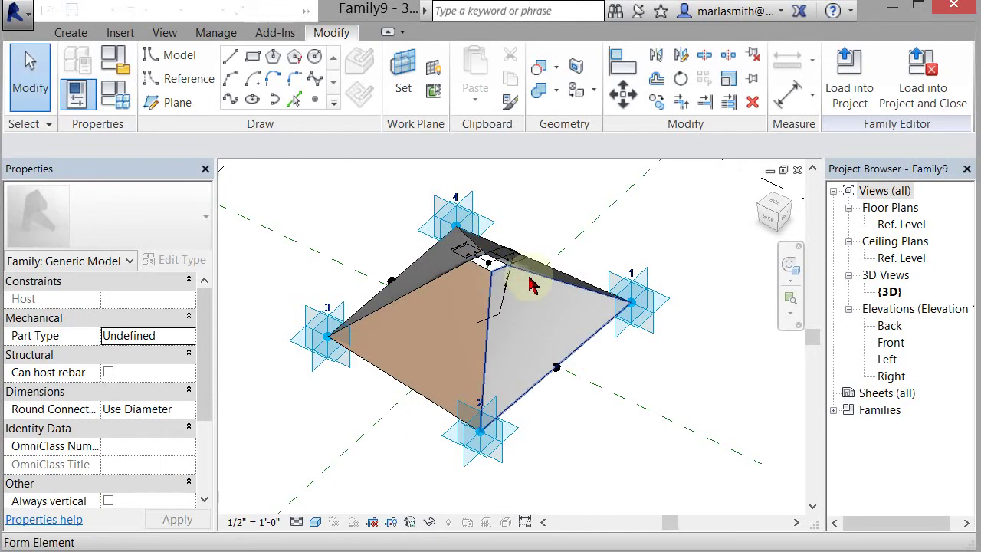
pyautogui.click(427, 296)
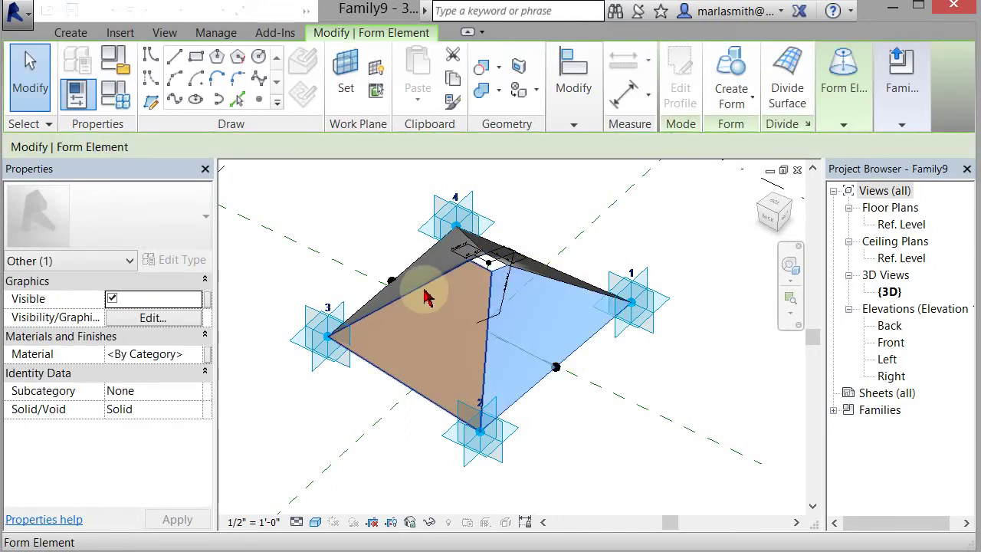
pyautogui.keyDown('ctrl'); pyautogui.click(431, 263); pyautogui.keyUp('ctrl')
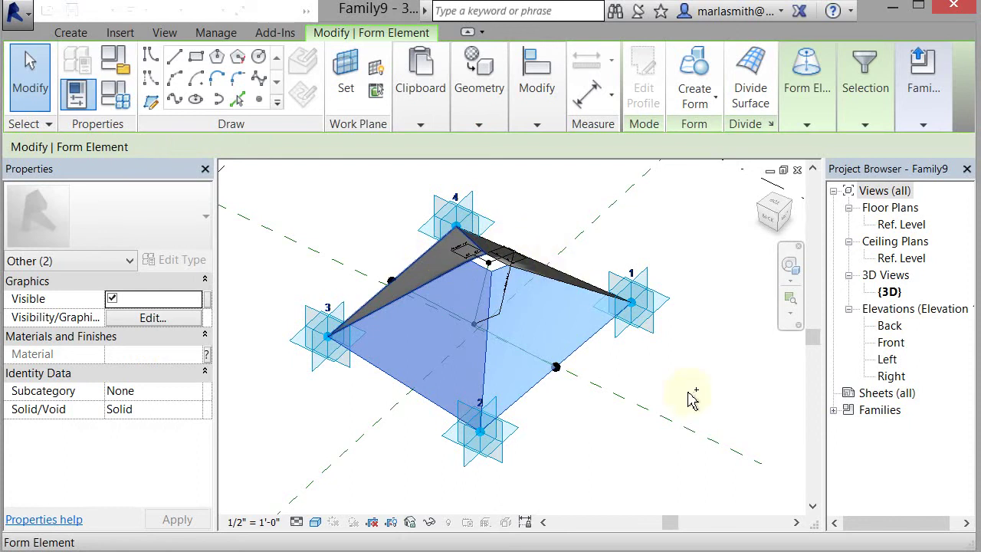
pyautogui.moveTo(640, 435); pyautogui.dragTo(552, 453, button='middle')
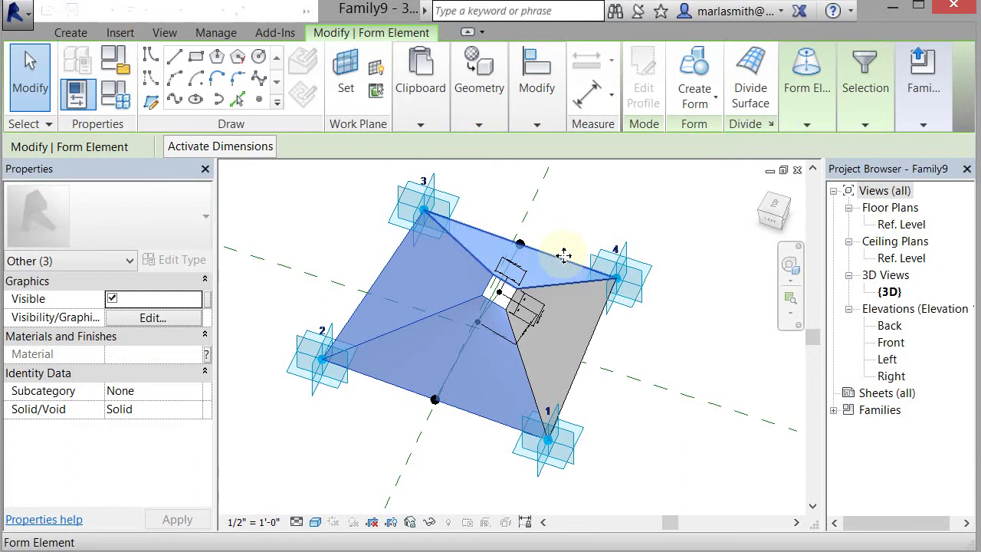
pyautogui.click(208, 355)
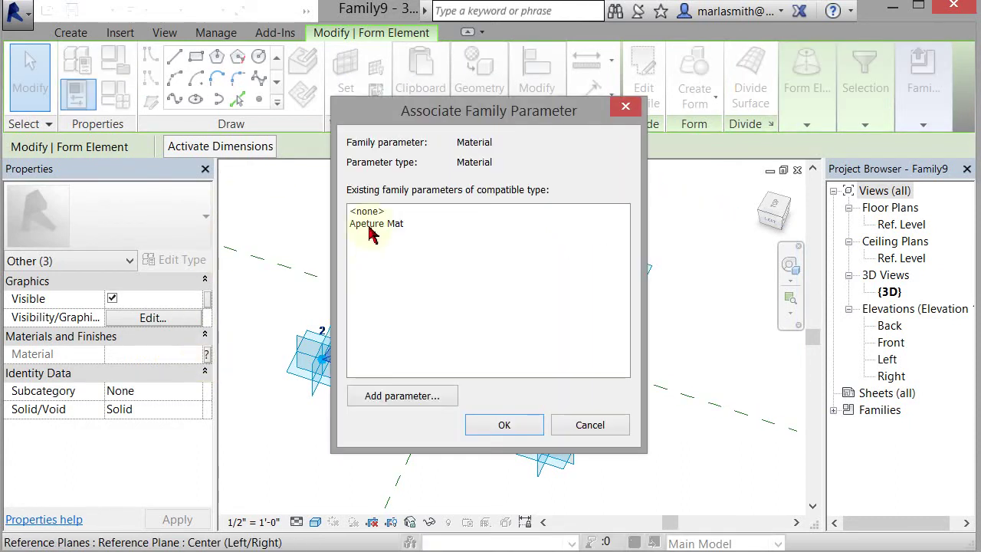
pyautogui.click(371, 225)
pyautogui.click(504, 426)
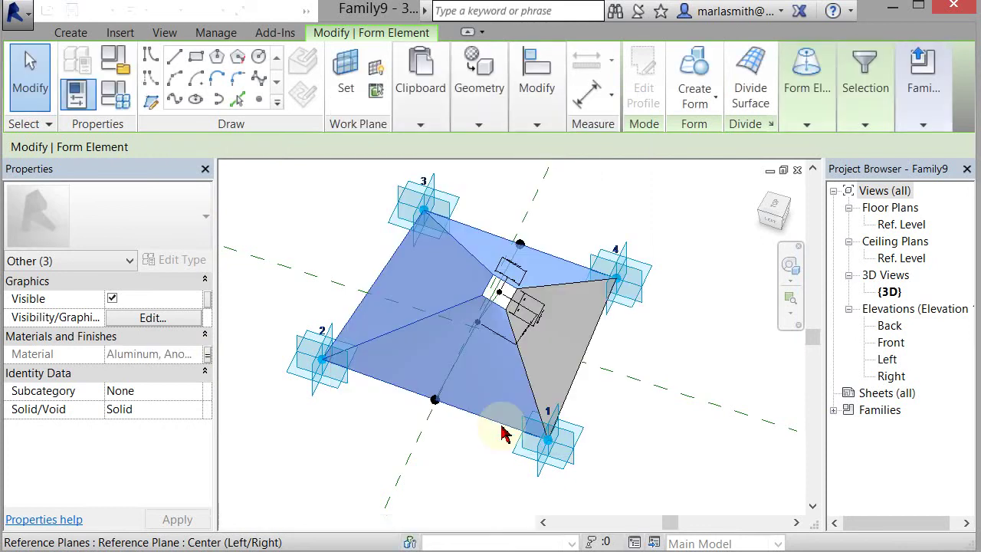
pyautogui.click(666, 348)
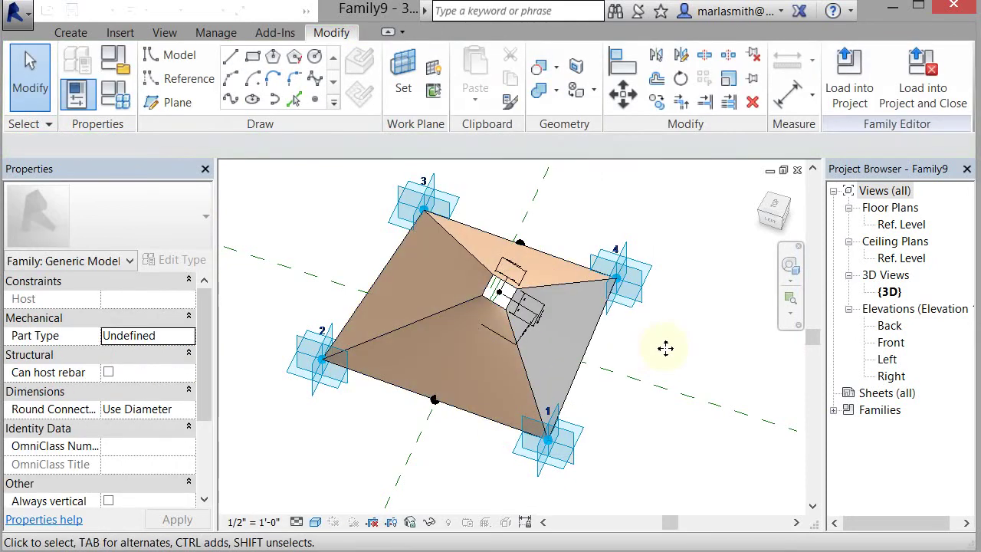
# - Associate the remaining right face's material with Apeture Mat as well
pyautogui.click(262, 451)
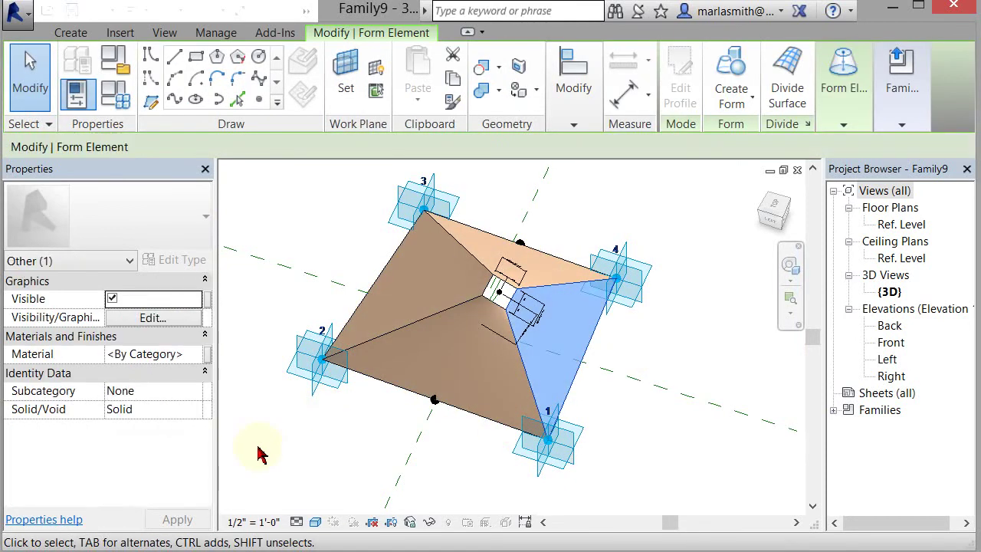
pyautogui.click(208, 355)
pyautogui.click(381, 224)
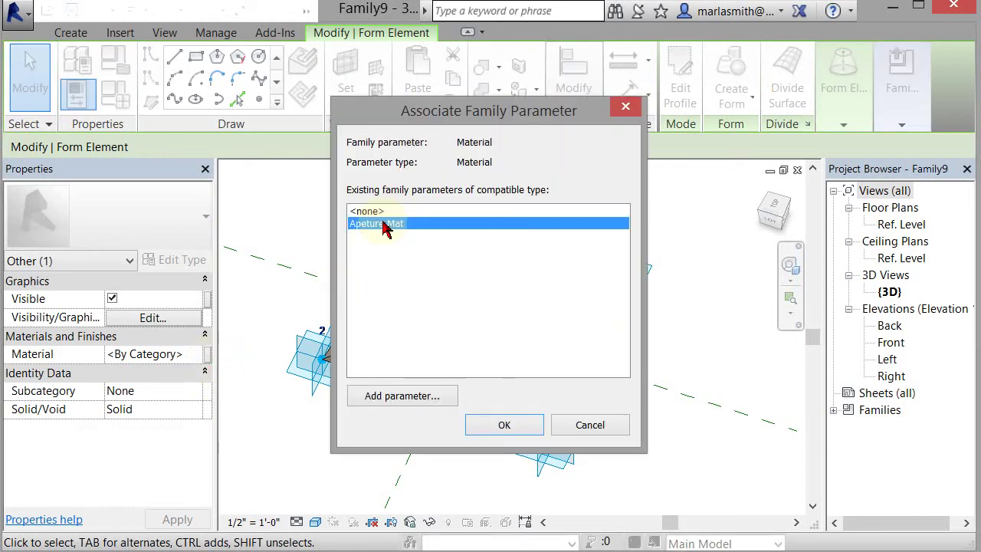
pyautogui.click(504, 425)
pyautogui.click(665, 343)
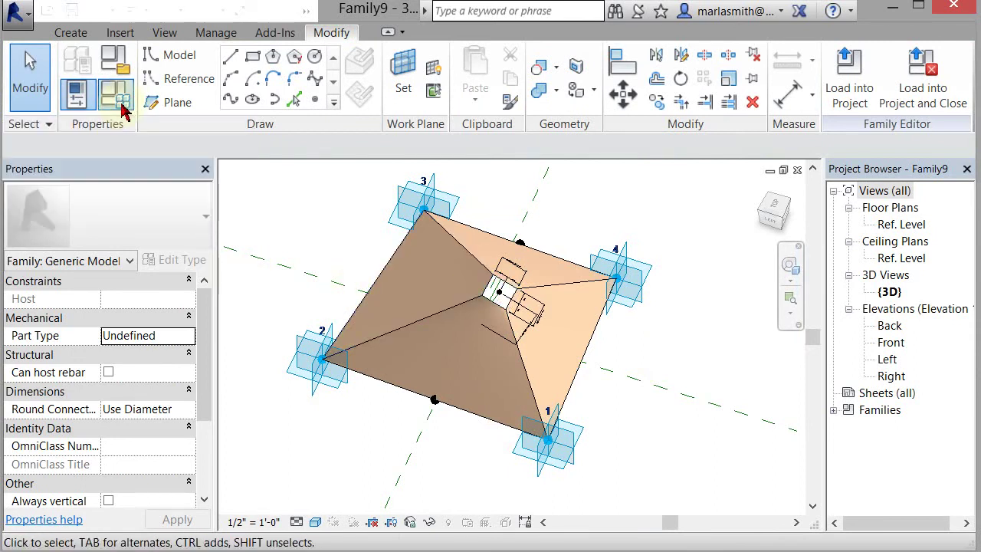
# - Change Apeture Mat to Aluminum, Anodized Silver, shaded with its blue render appearance
pyautogui.click(120, 99)
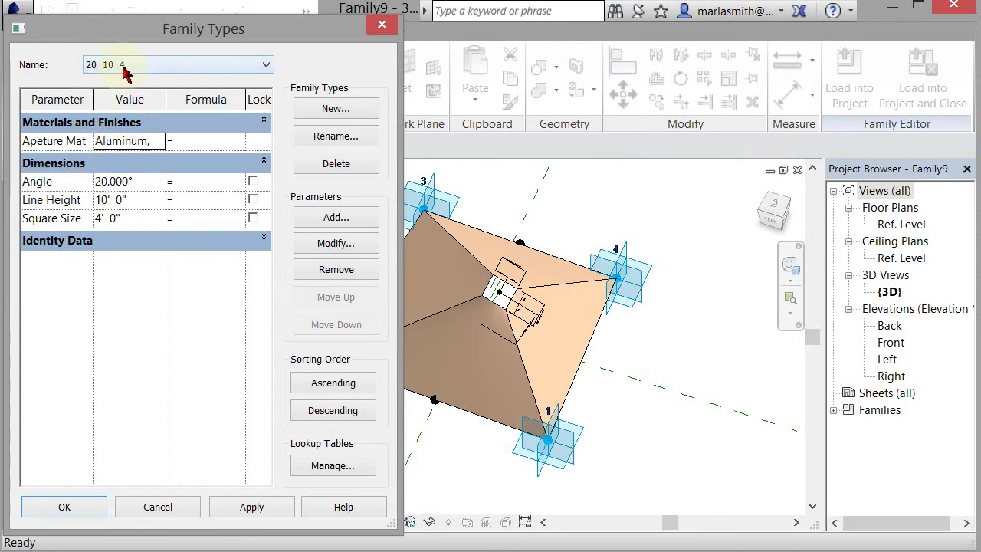
pyautogui.click(162, 142)
pyautogui.click(161, 141)
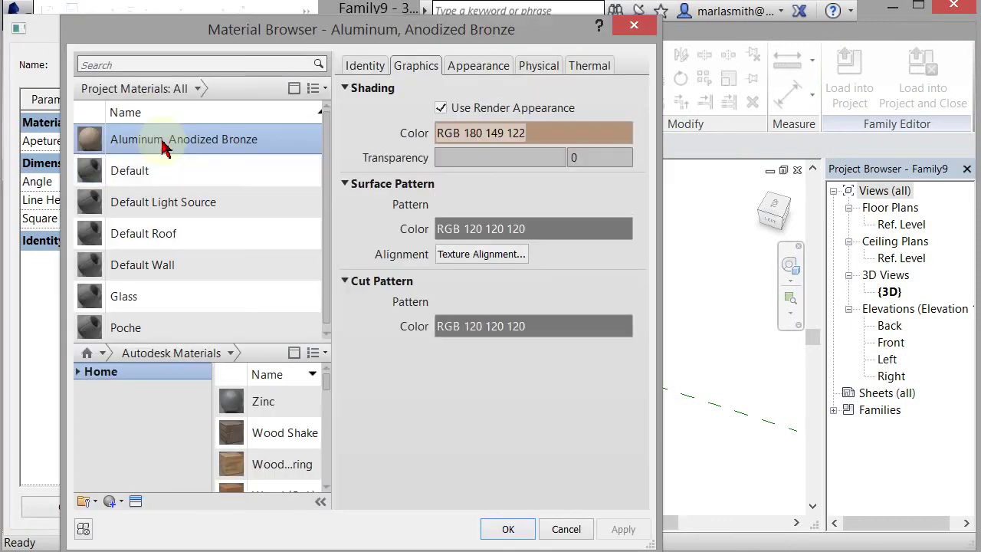
pyautogui.click(191, 64)
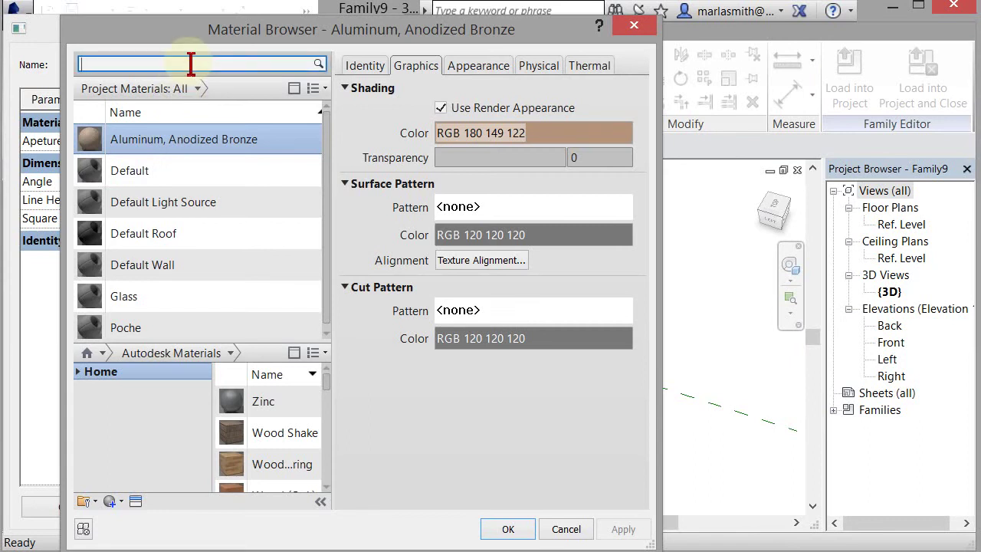
pyautogui.write('Alumin')
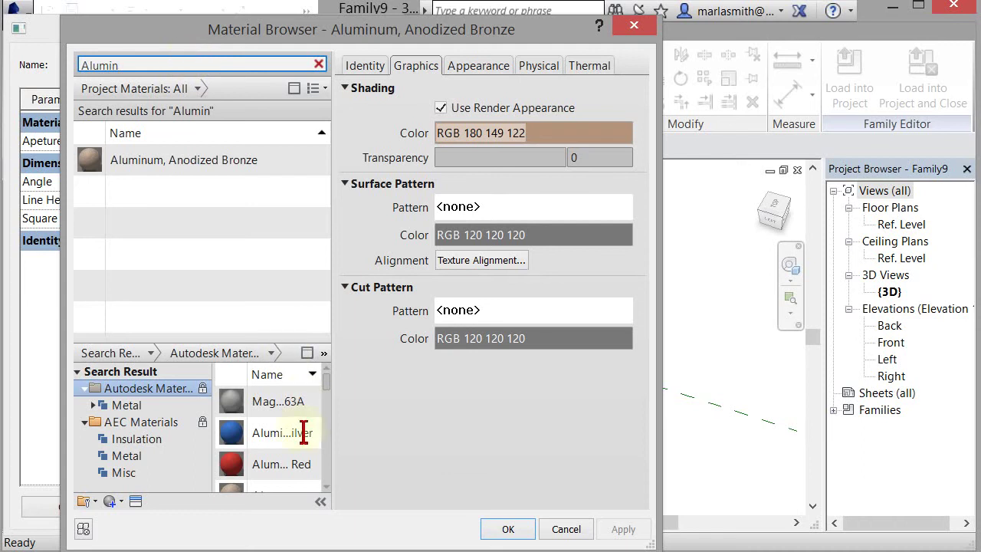
pyautogui.click(298, 433)
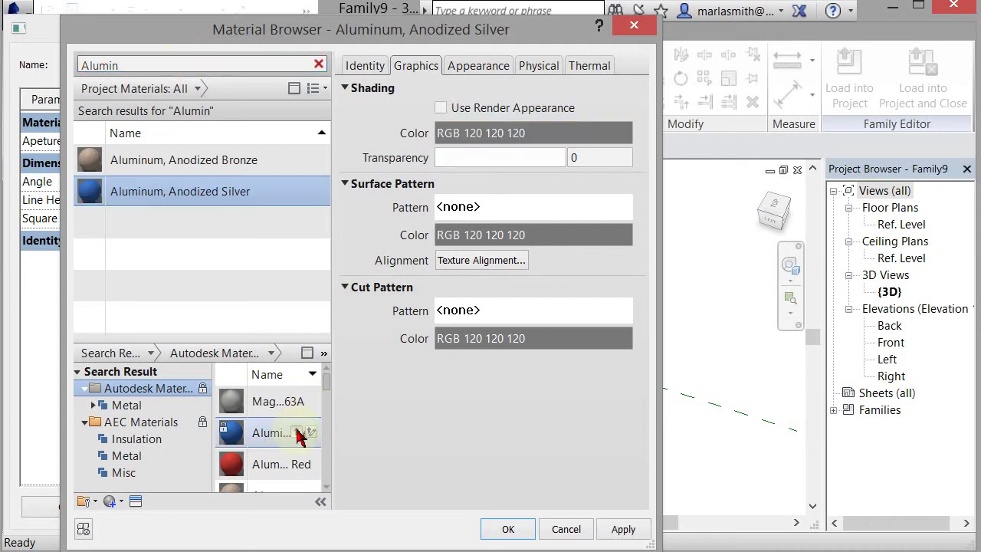
pyautogui.click(442, 108)
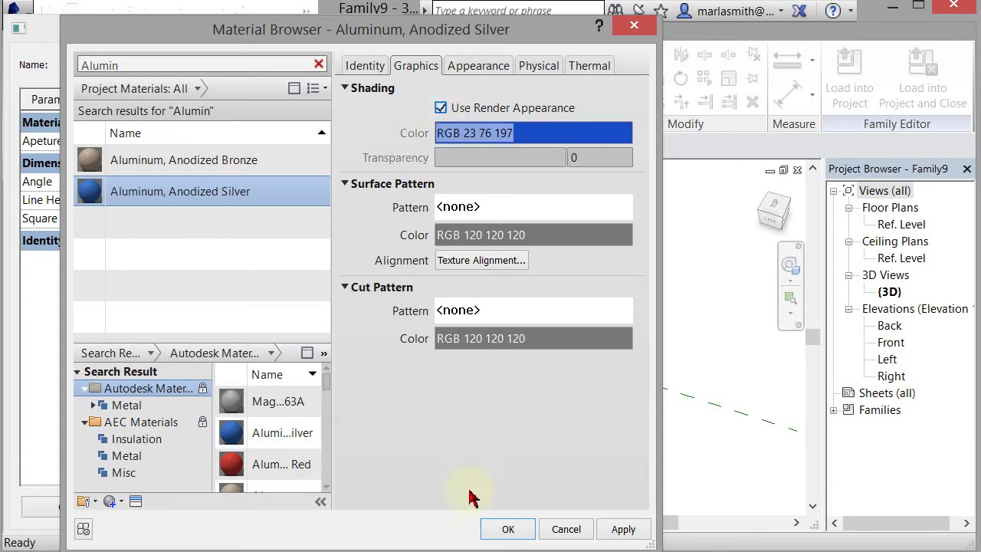
pyautogui.click(510, 534)
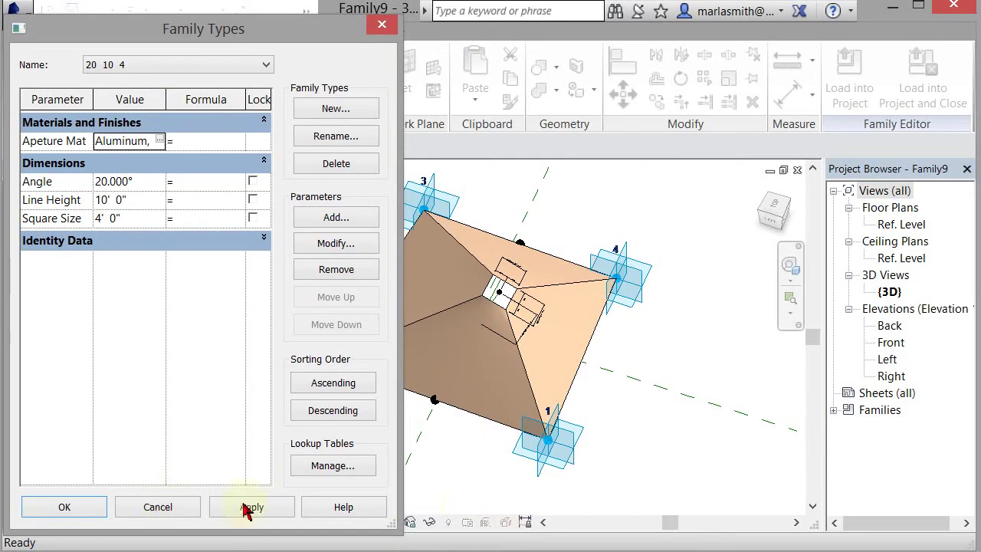
# - Apply the new material and view it under the 0 15 2 type
pyautogui.click(272, 509)
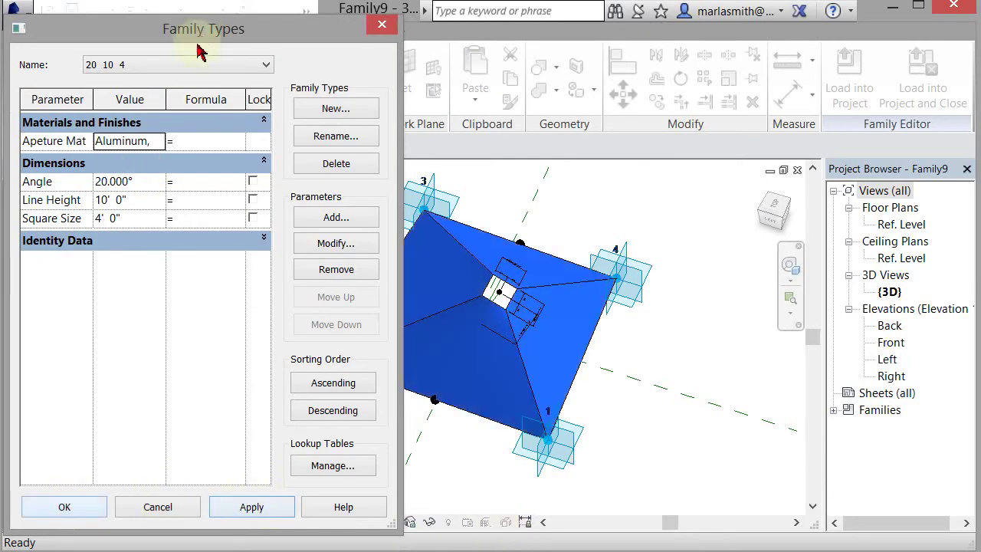
pyautogui.click(194, 68)
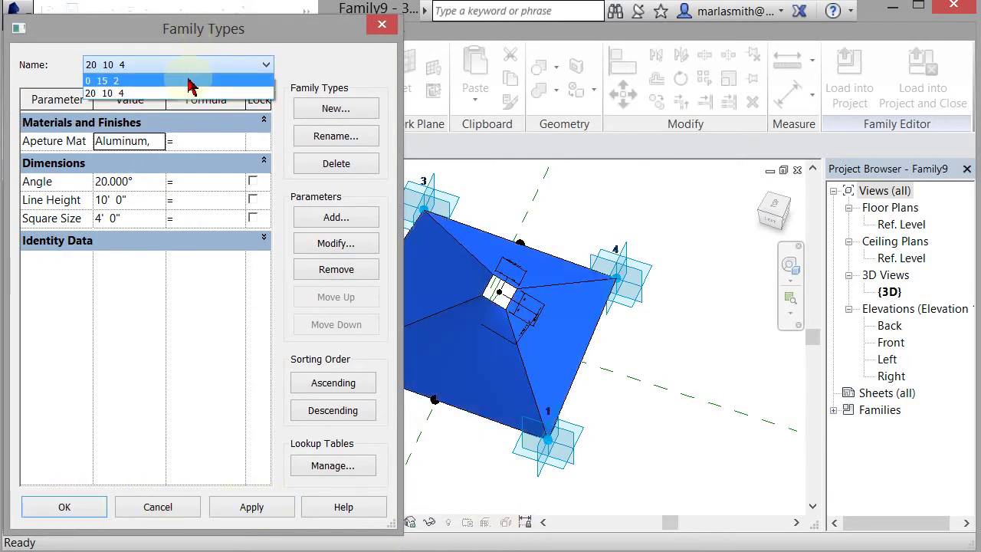
pyautogui.click(191, 87)
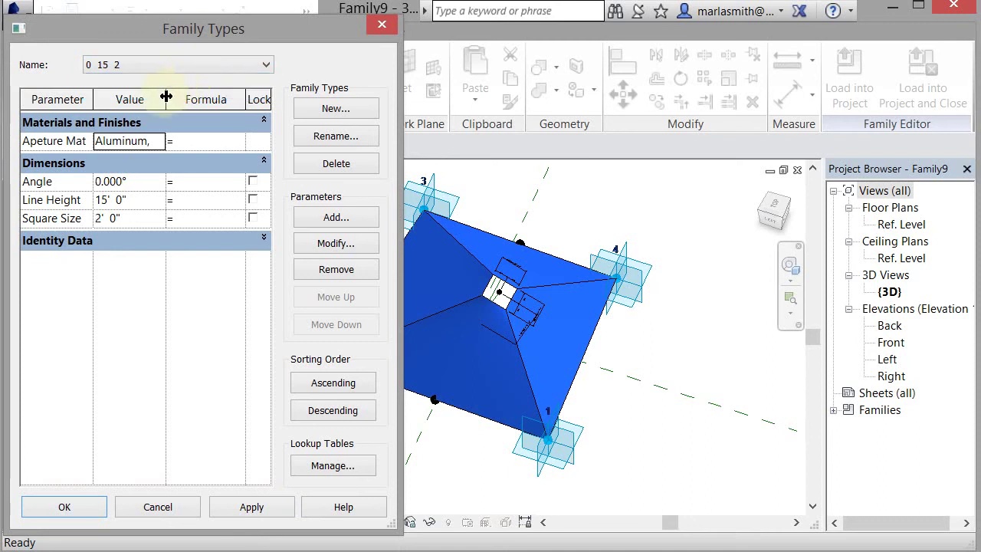
pyautogui.moveTo(166, 97); pyautogui.dragTo(206, 93)
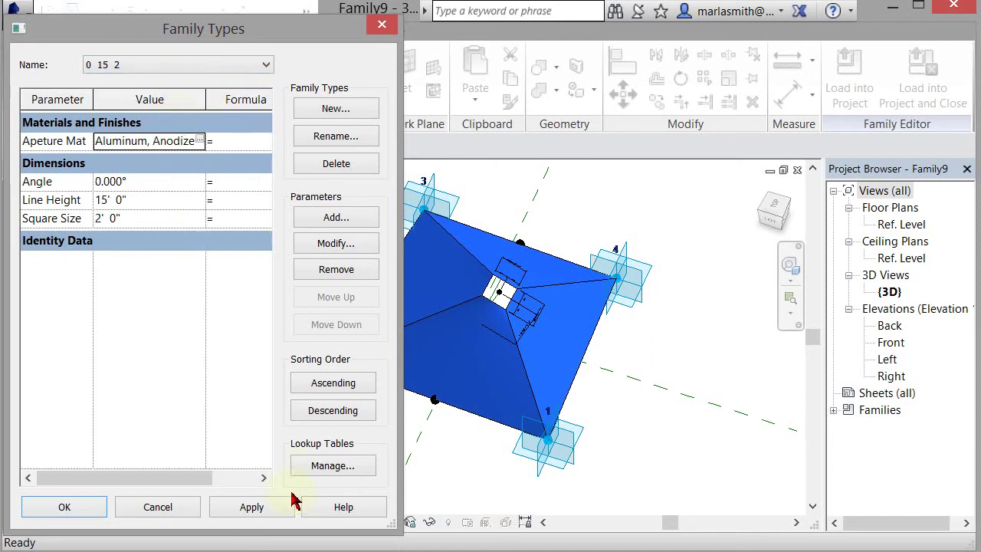
pyautogui.click(259, 505)
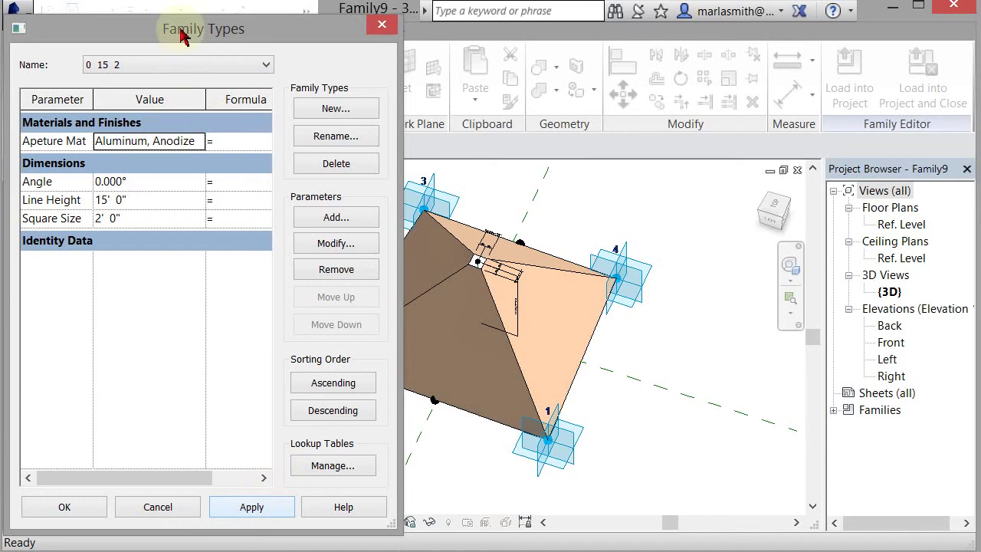
# - Switch to the 20 10 4 type, regenerate the form, and close Family Types
pyautogui.click(158, 67)
pyautogui.click(156, 93)
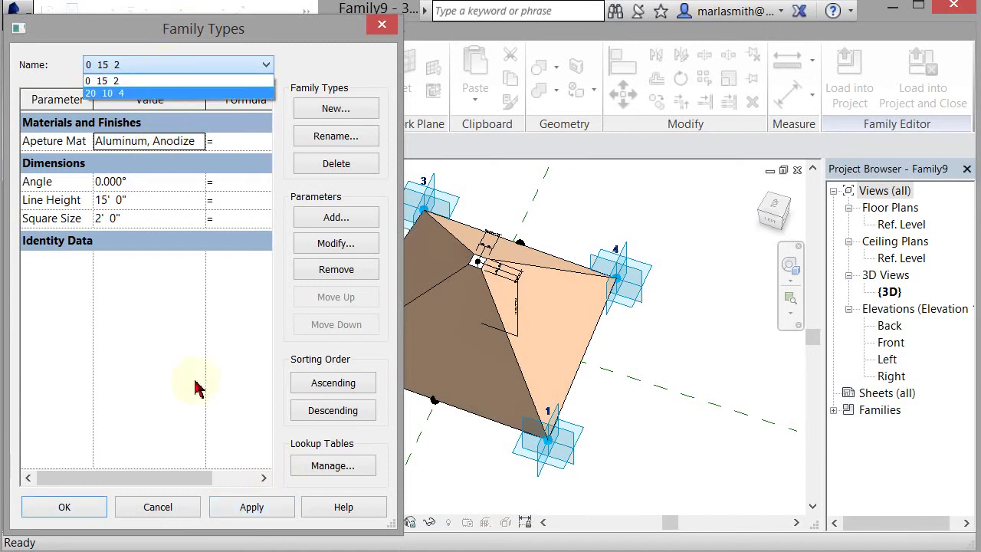
pyautogui.click(241, 512)
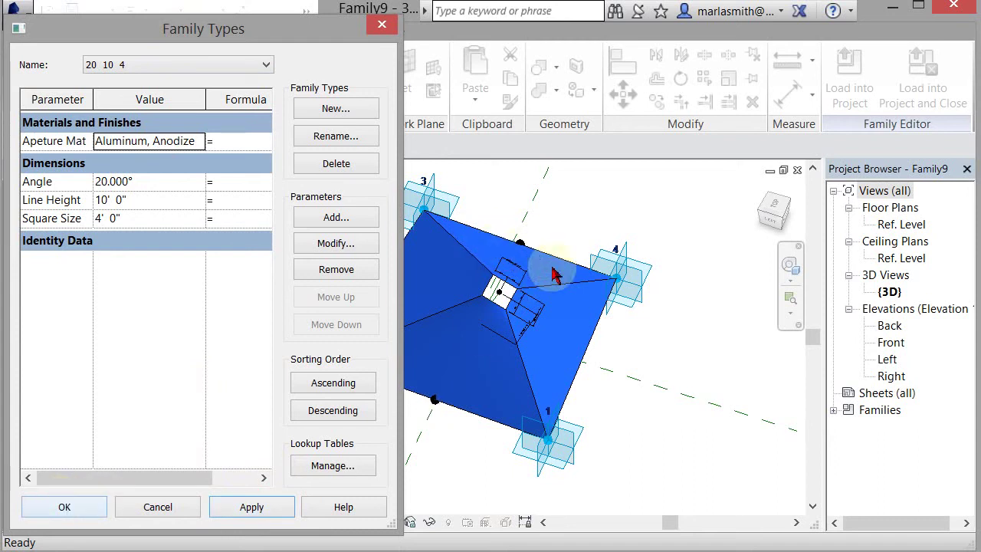
pyautogui.click(64, 507)
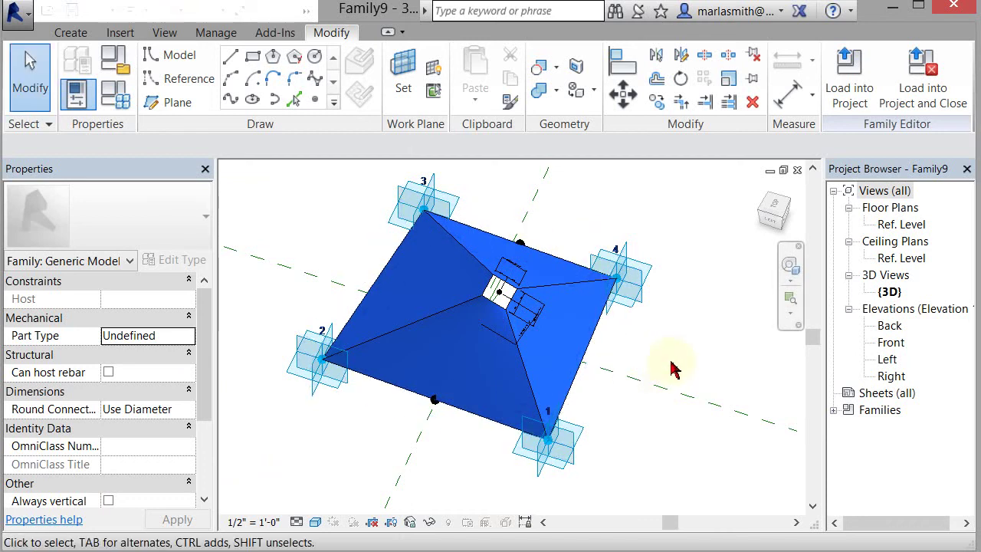
# - Select two opposite pyramid faces and link their material to a new 'Apeture Mat 2' parameter
pyautogui.click(561, 292)
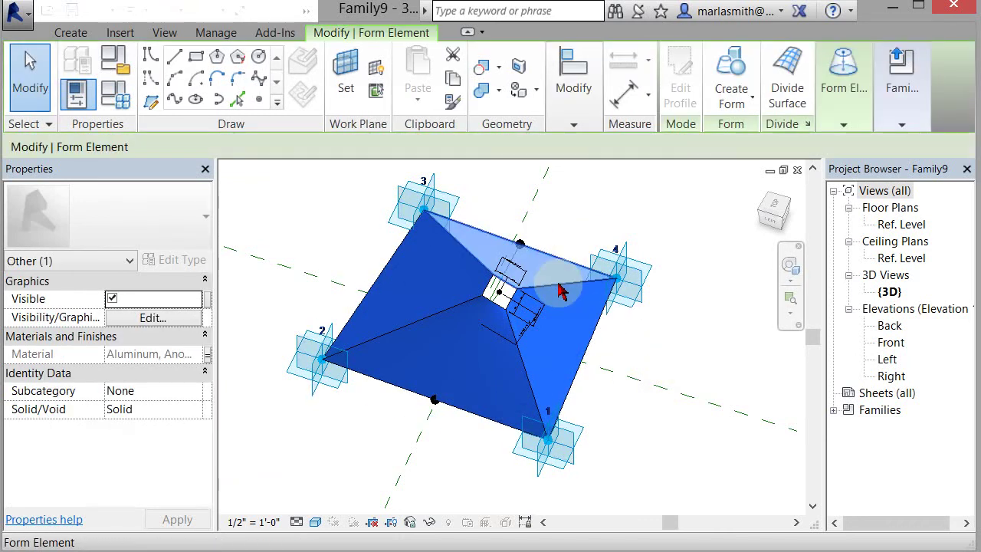
pyautogui.keyDown('ctrl'); pyautogui.click(515, 359); pyautogui.keyUp('ctrl')
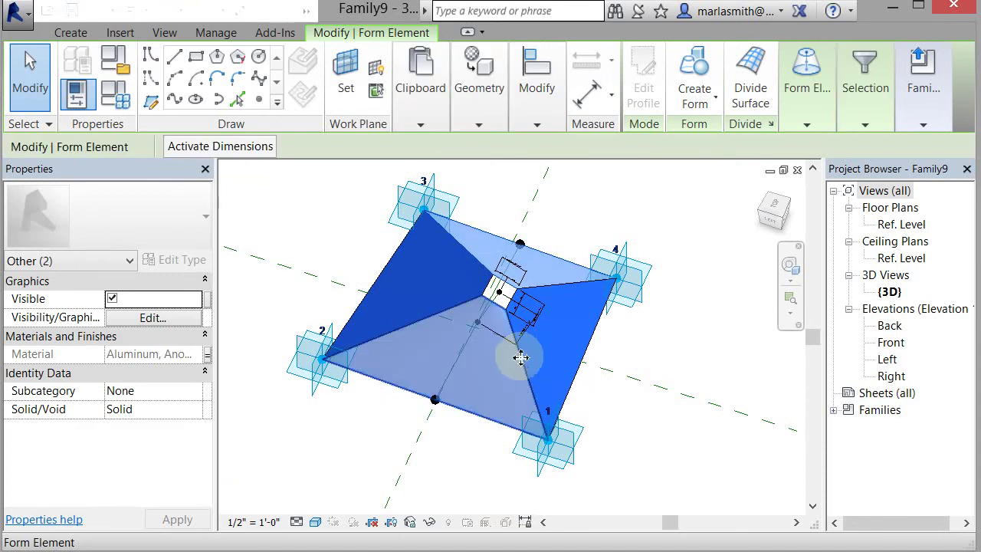
pyautogui.click(207, 354)
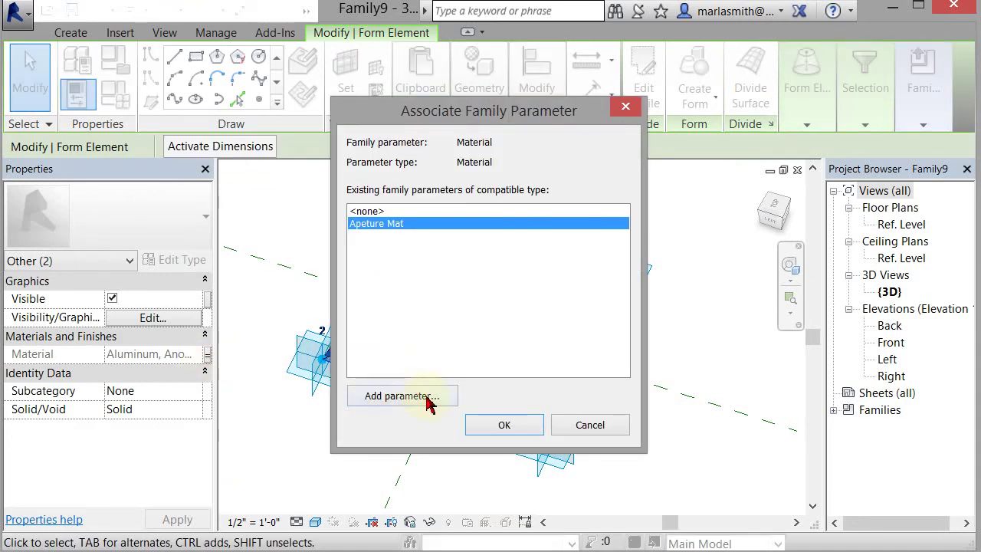
pyautogui.click(427, 404)
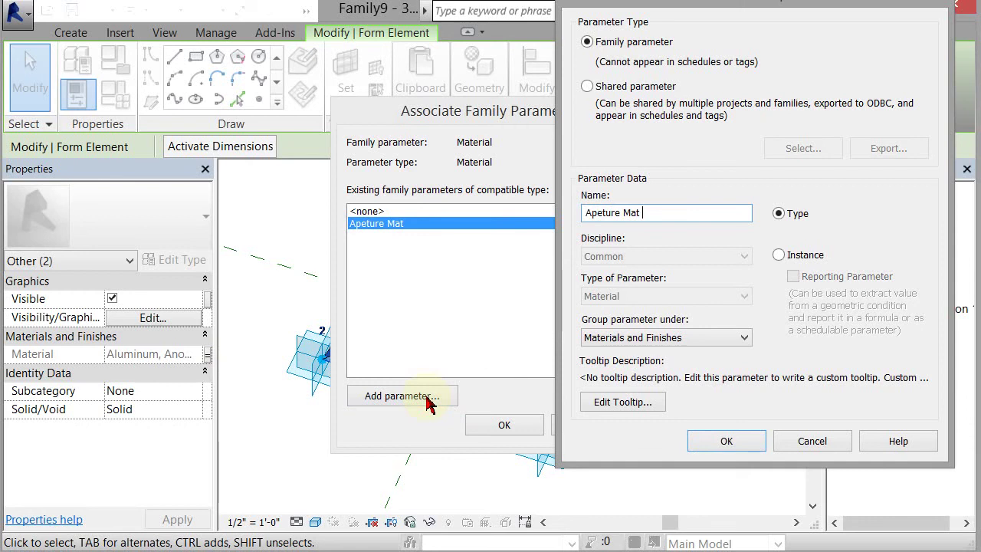
pyautogui.press('Return')
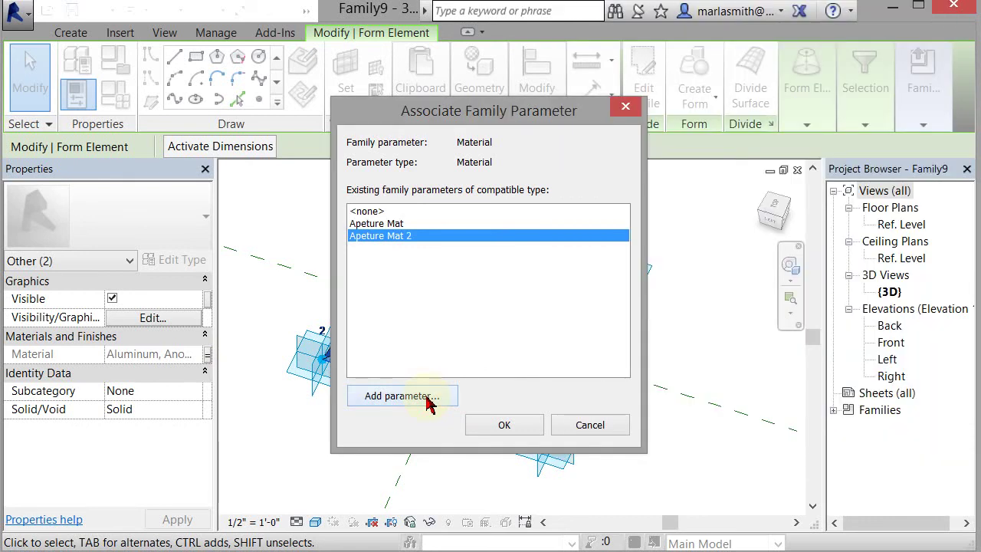
pyautogui.click(509, 424)
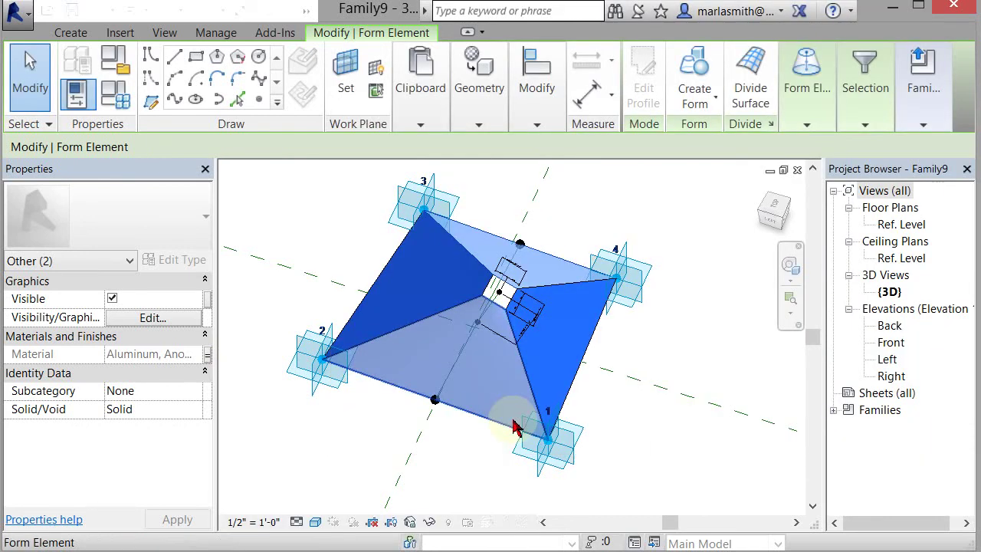
# - Widen the Family Types columns and search the materials for 'alum' for Apeture Mat 2
pyautogui.click(115, 95)
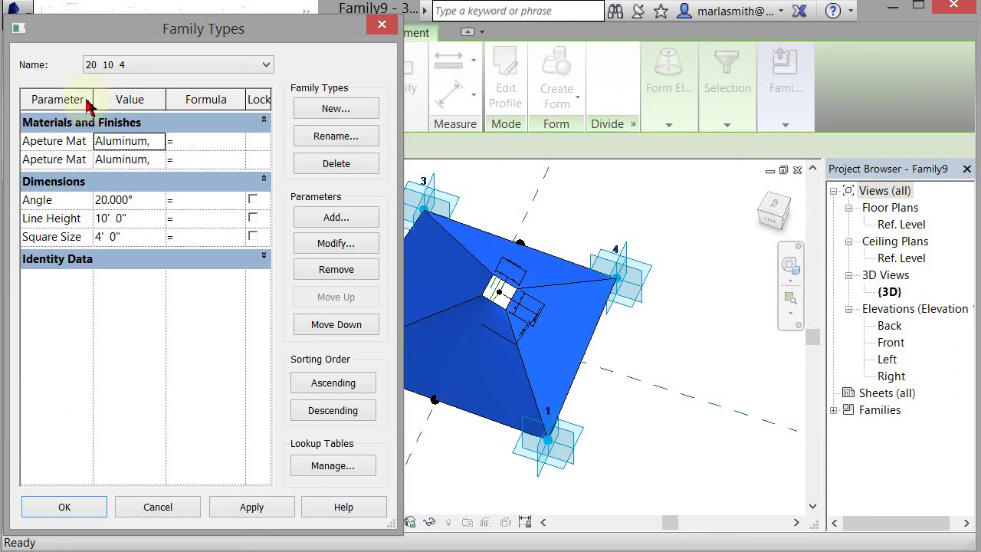
pyautogui.moveTo(95, 99); pyautogui.dragTo(138, 99)
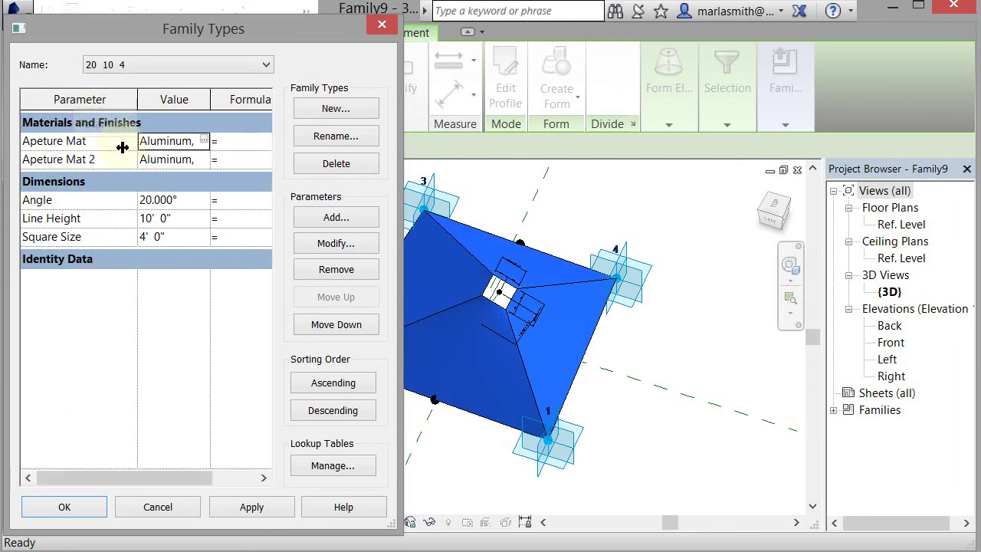
pyautogui.moveTo(213, 93); pyautogui.dragTo(250, 94)
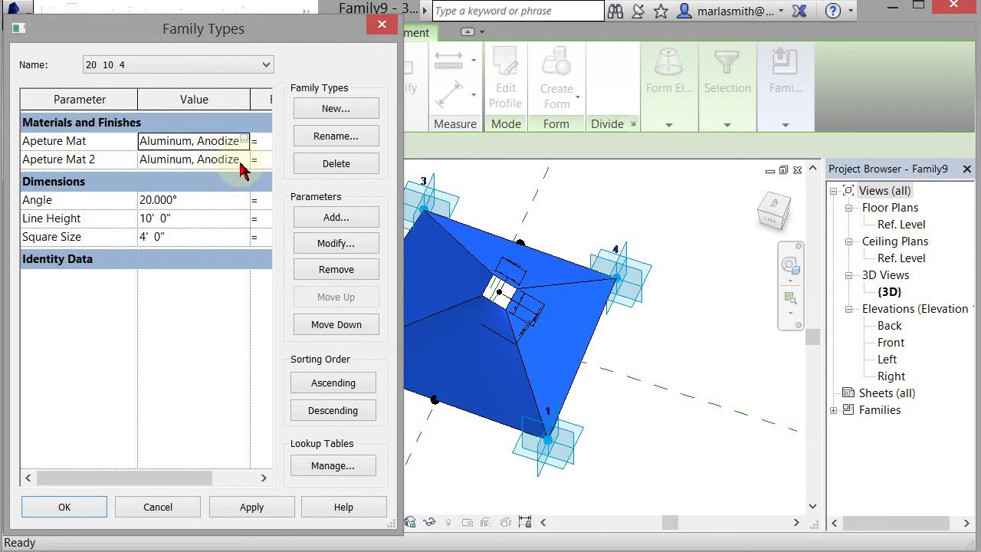
pyautogui.click(241, 163)
pyautogui.click(244, 160)
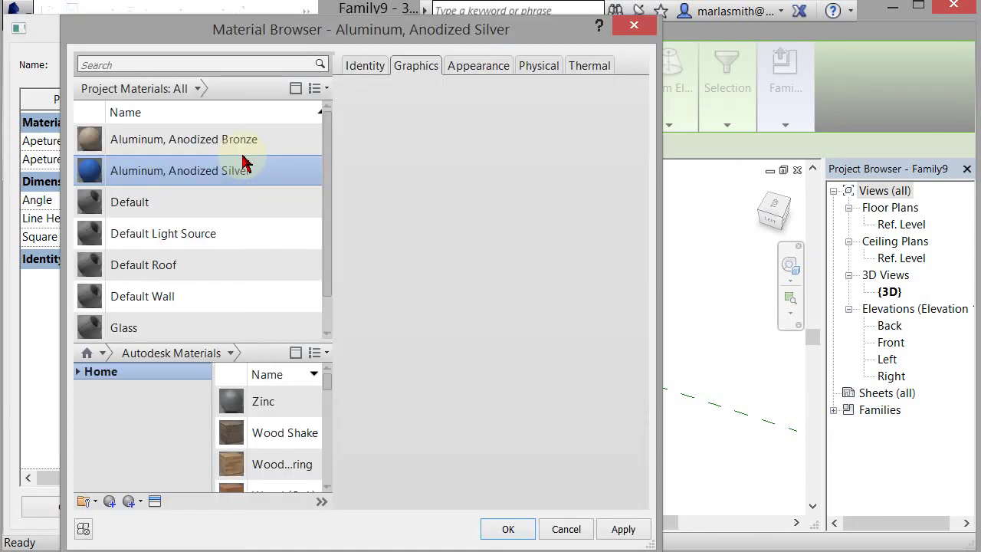
pyautogui.click(259, 65)
pyautogui.write('alum')
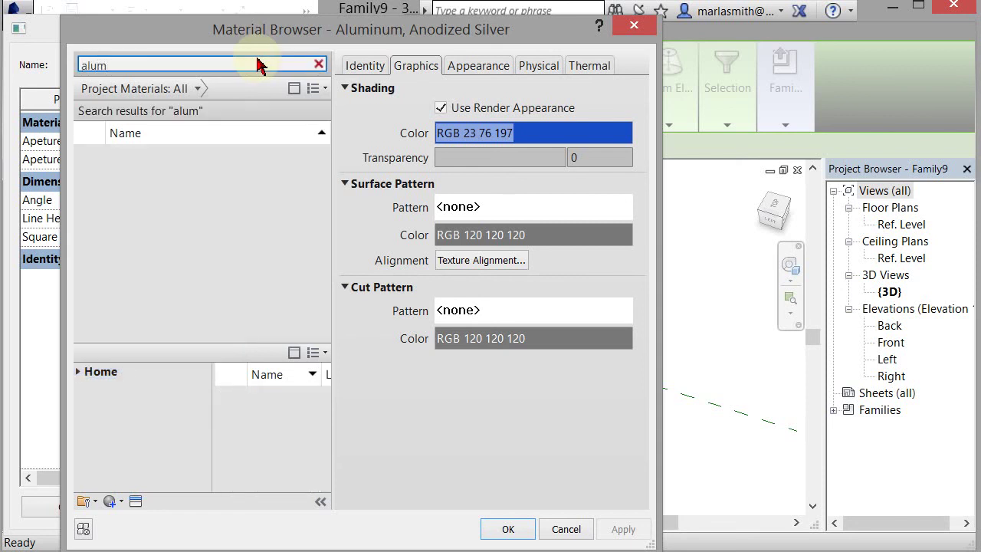
# - Assign Aluminum, Anodized Red to Apeture Mat 2, apply it, and close Family Types
pyautogui.click(302, 465)
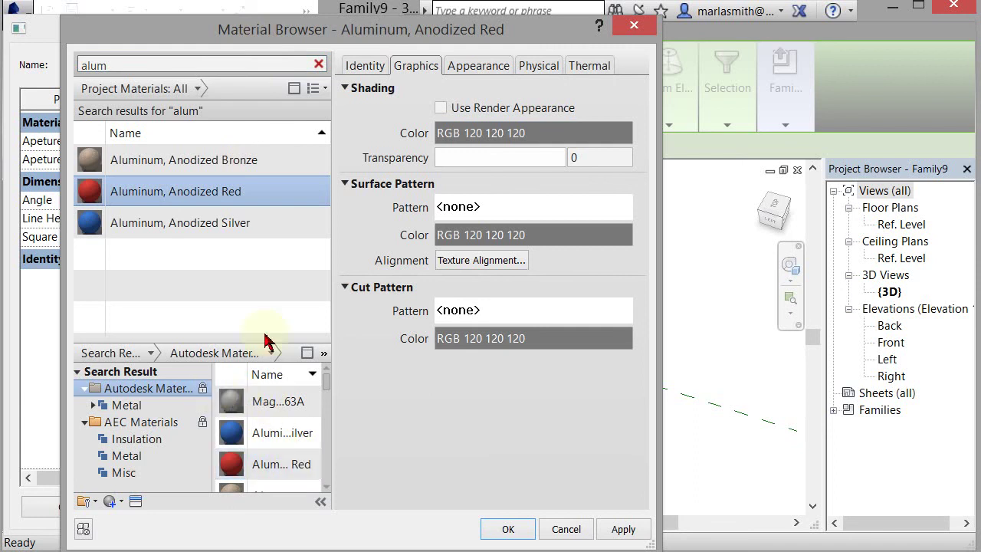
pyautogui.click(265, 465)
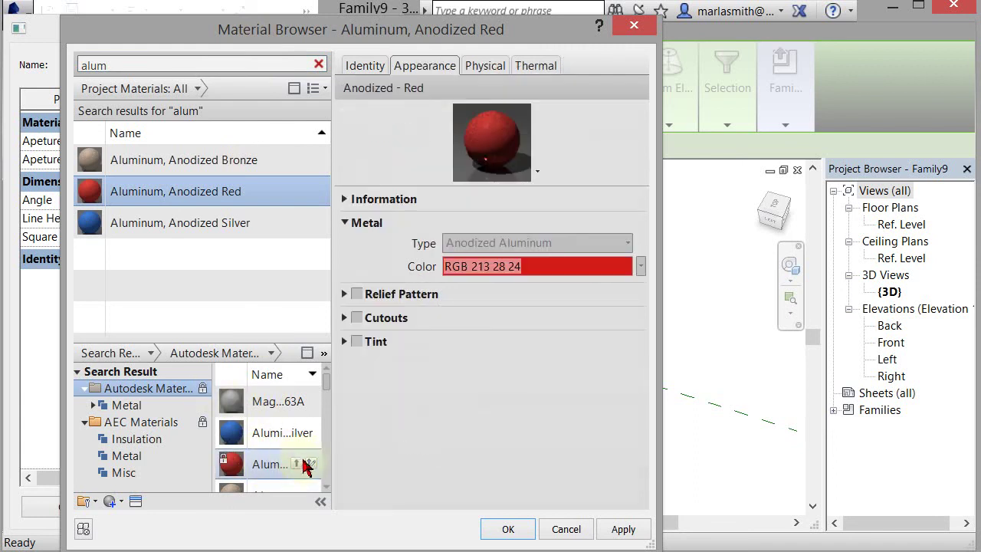
pyautogui.click(263, 201)
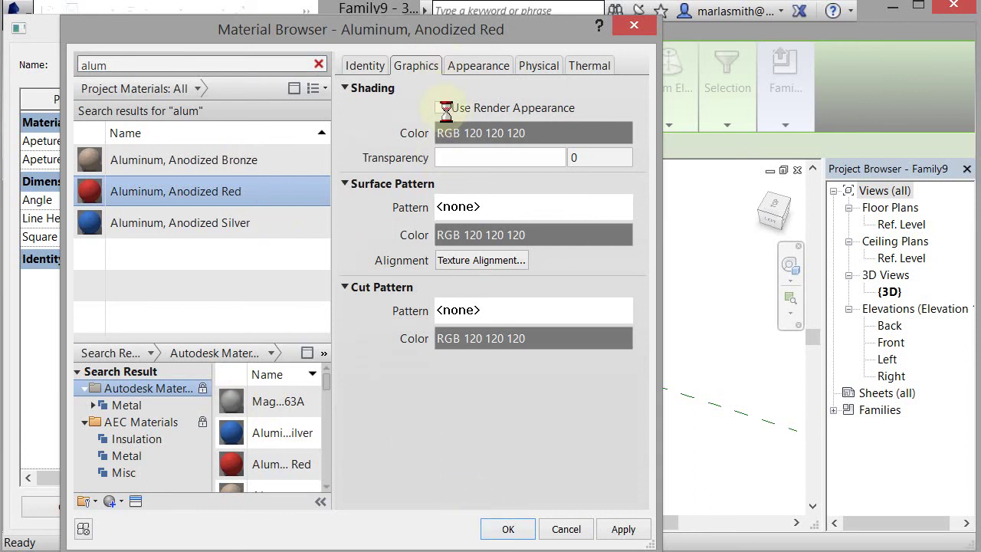
pyautogui.click(508, 529)
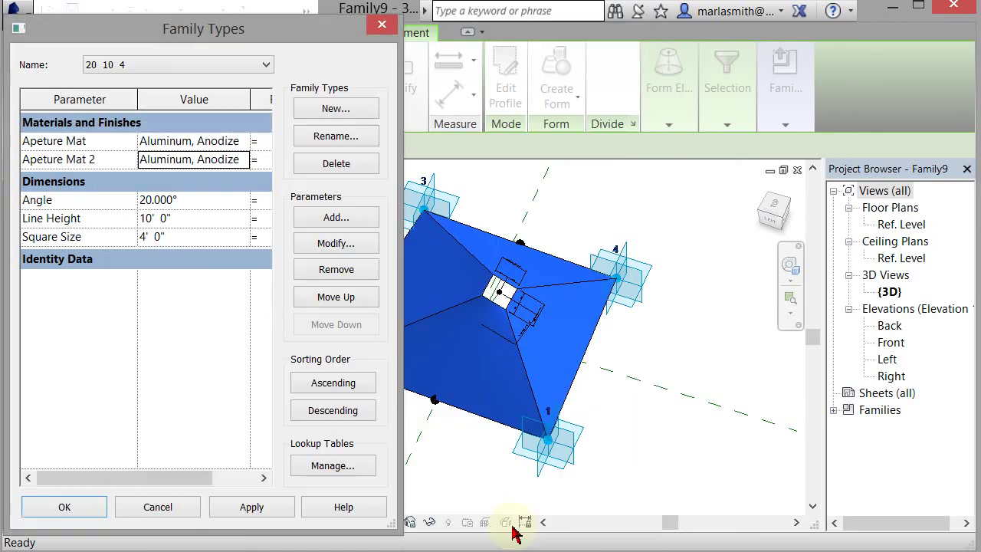
pyautogui.click(257, 515)
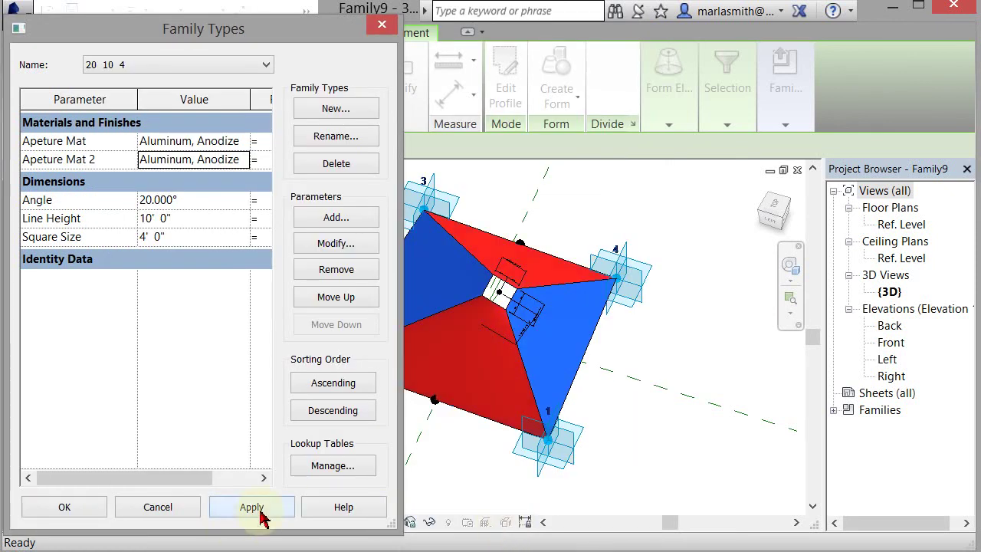
pyautogui.click(87, 508)
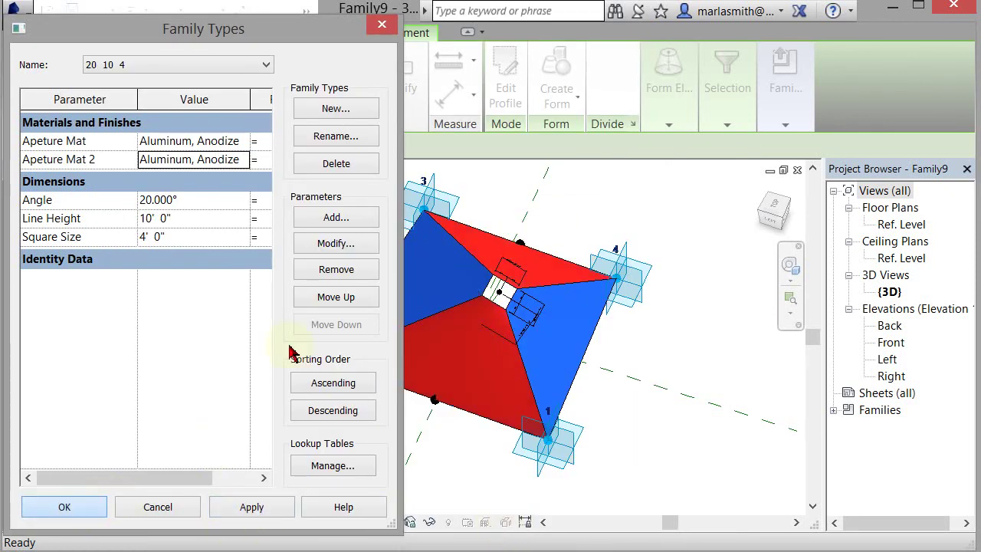
pyautogui.click(678, 370)
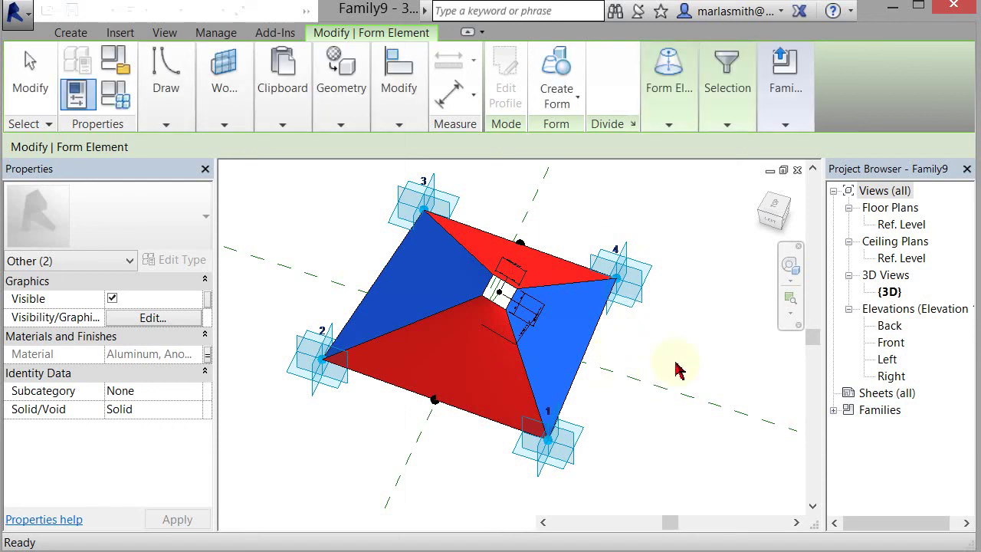